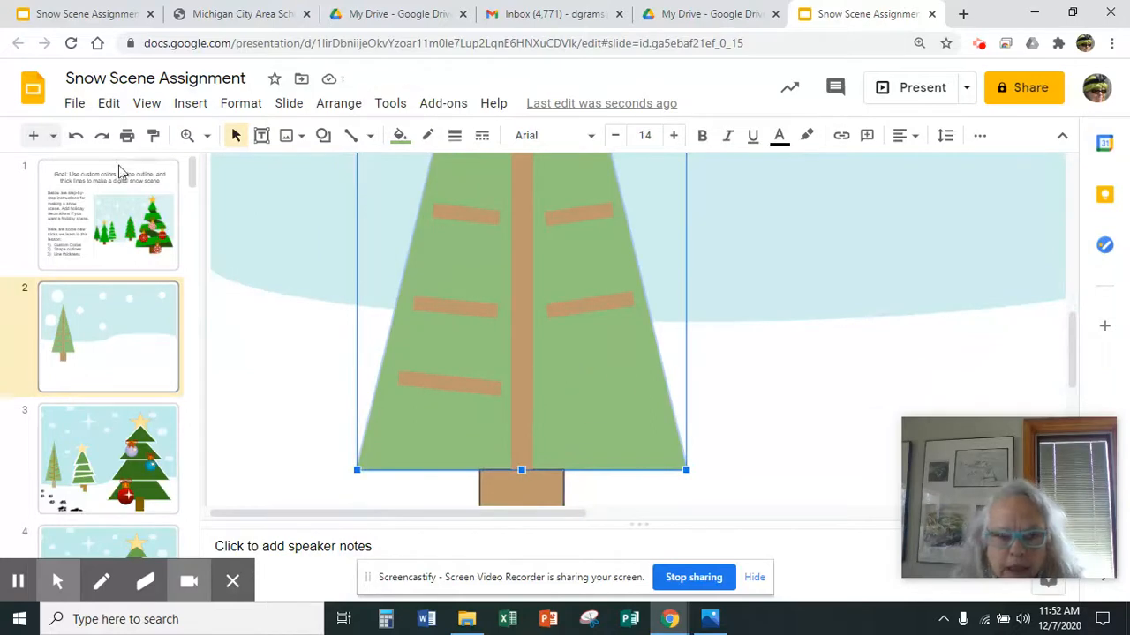
Paste a branch line onto the tree and fit it right of the trunk, level with the lowest left branch.
click(110, 104)
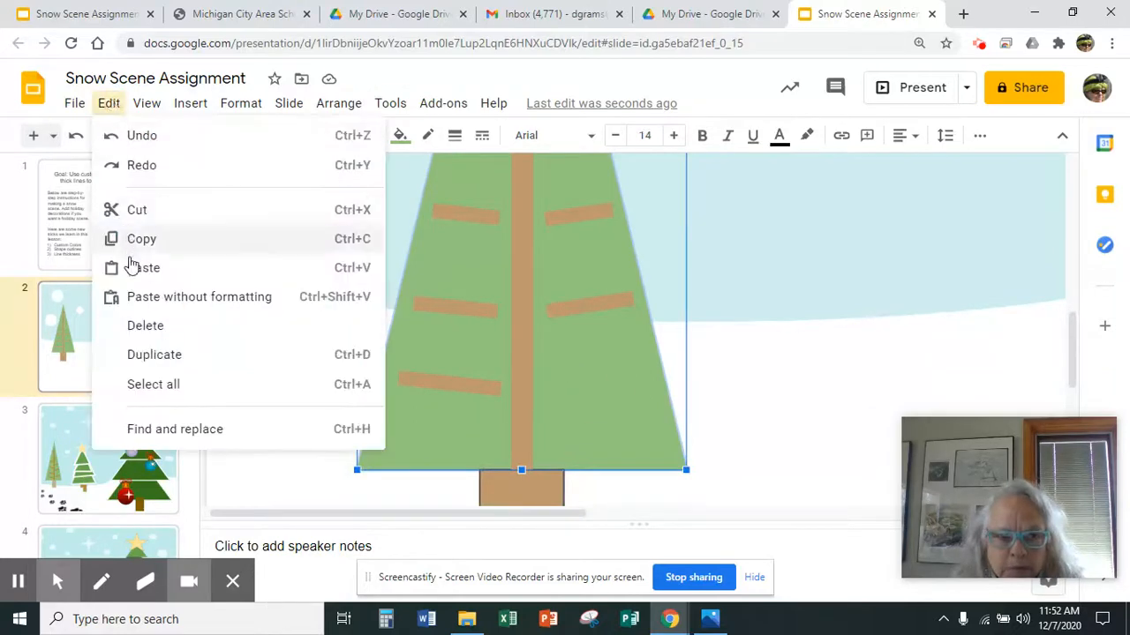
click(141, 267)
drag(616, 280, 654, 369)
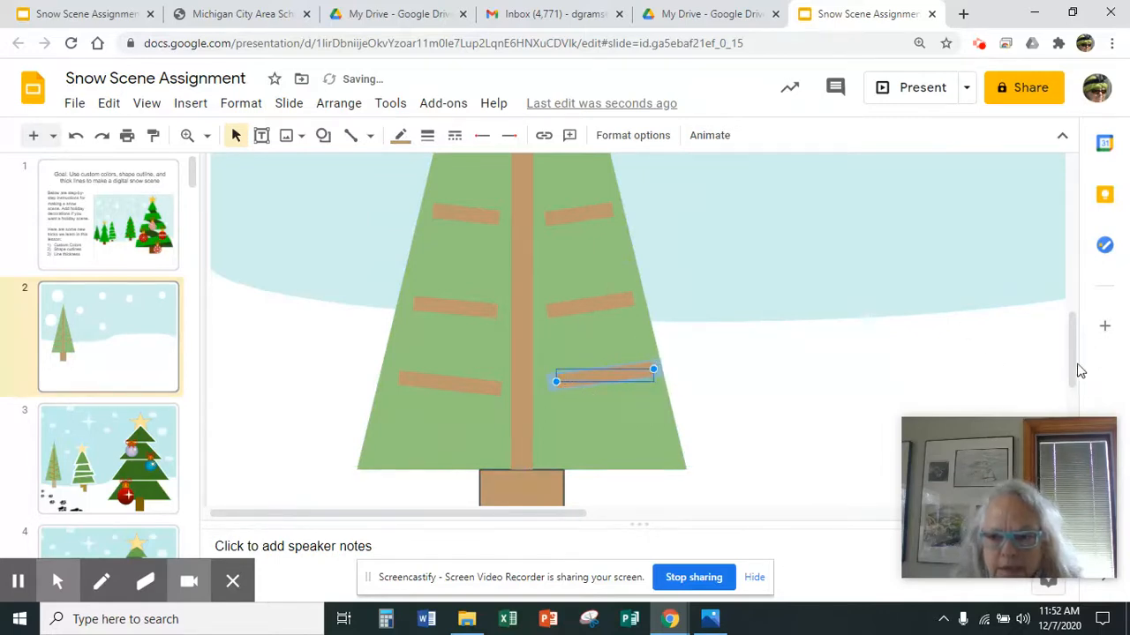
Paste another branch line and fit it right of the trunk, level with the short upper branch on the left.
drag(1077, 368, 895, 310)
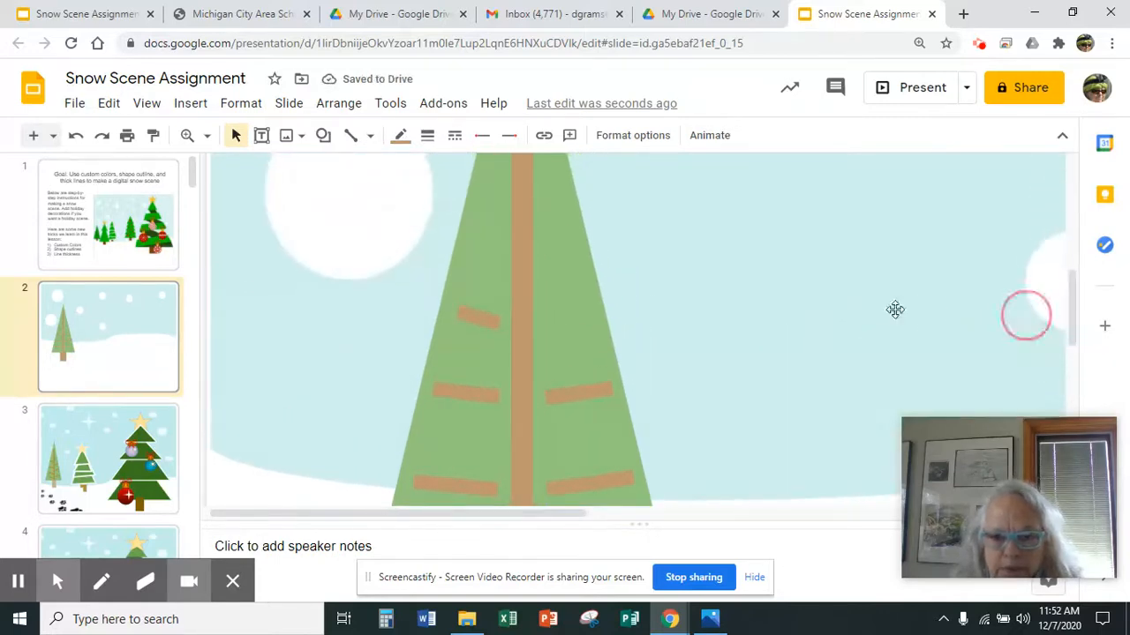
click(565, 318)
click(108, 103)
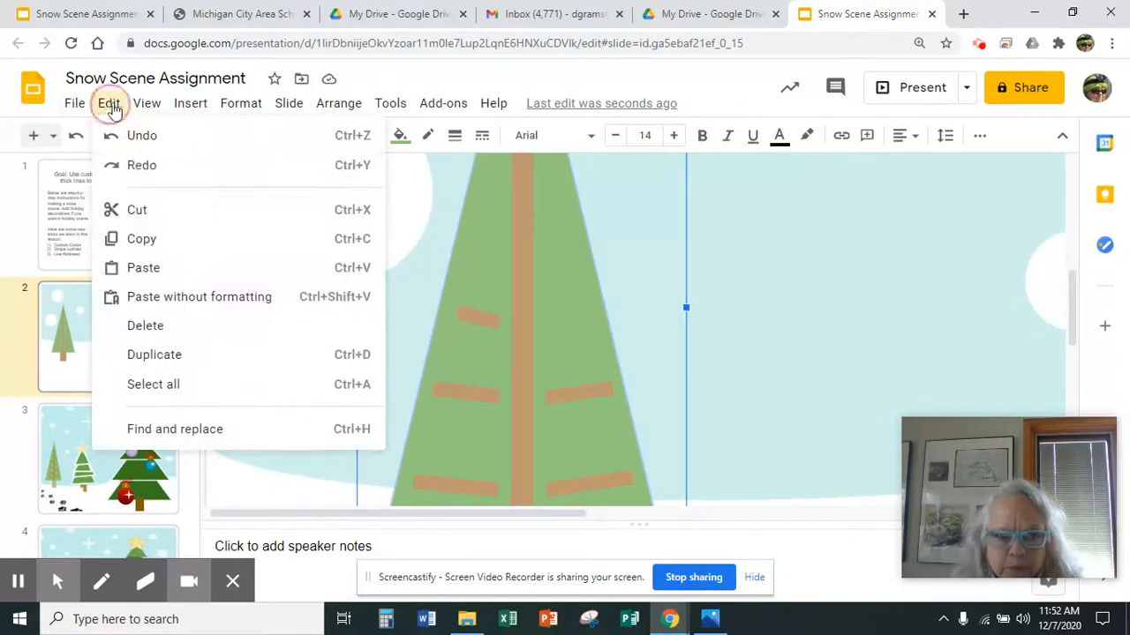
click(137, 274)
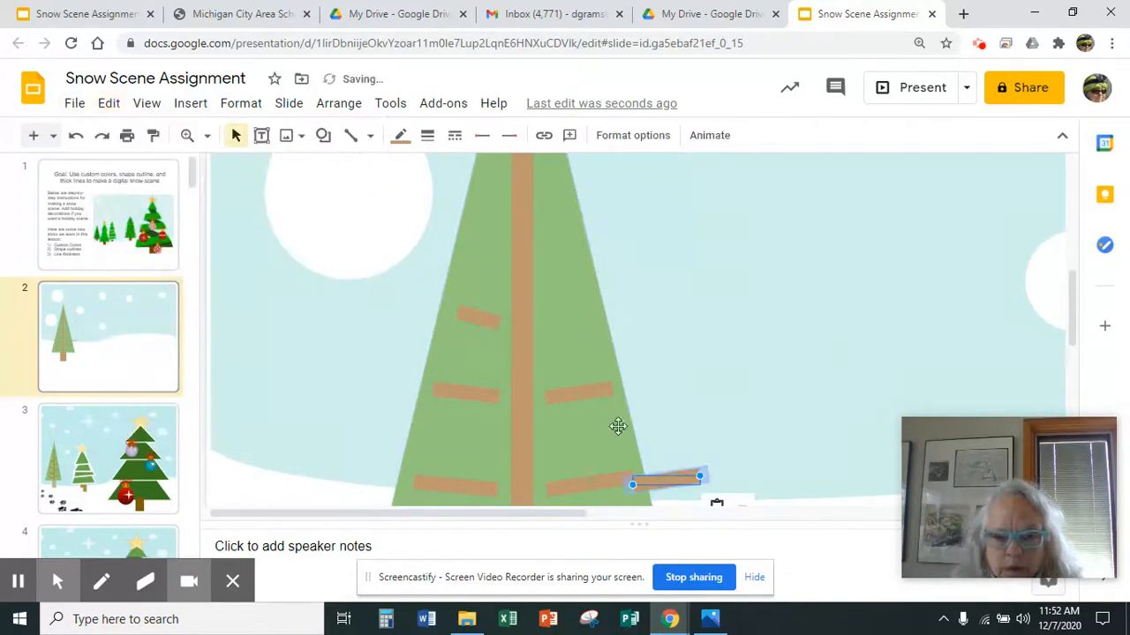
drag(674, 490, 575, 320)
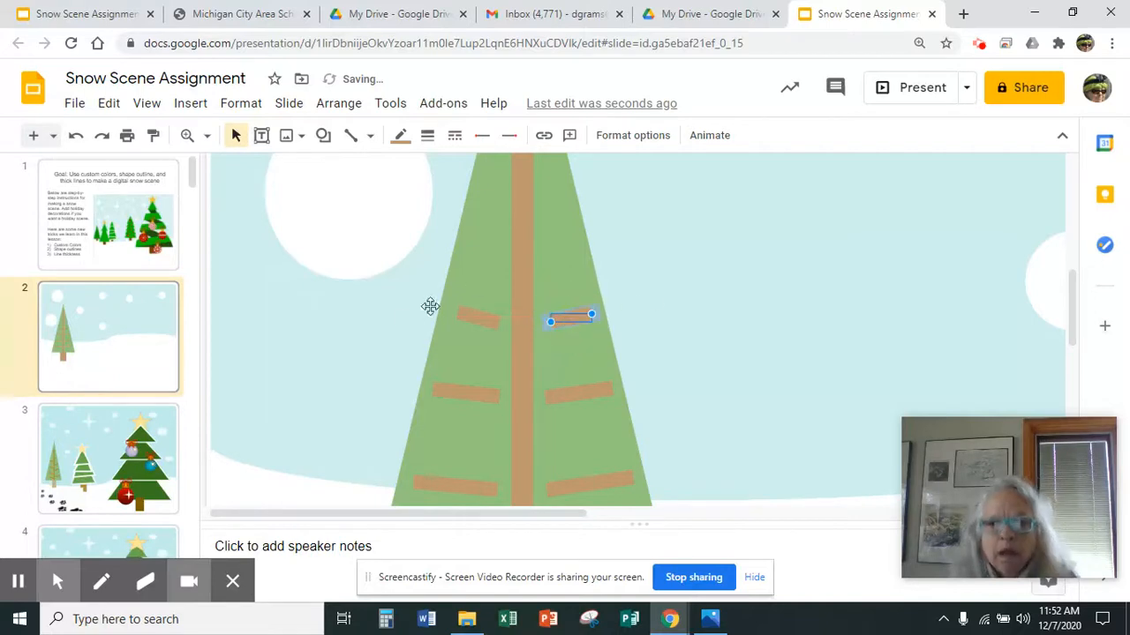
On slide 3, shift the paw-print picture slightly to the left over the snow.
click(146, 103)
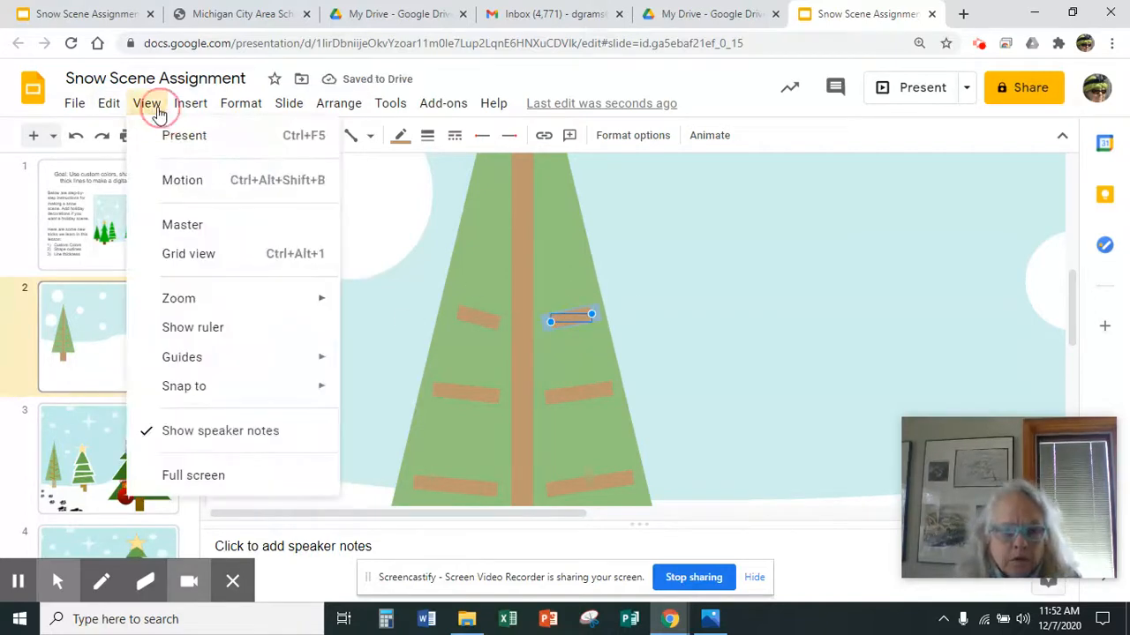
mouse_move(168, 297)
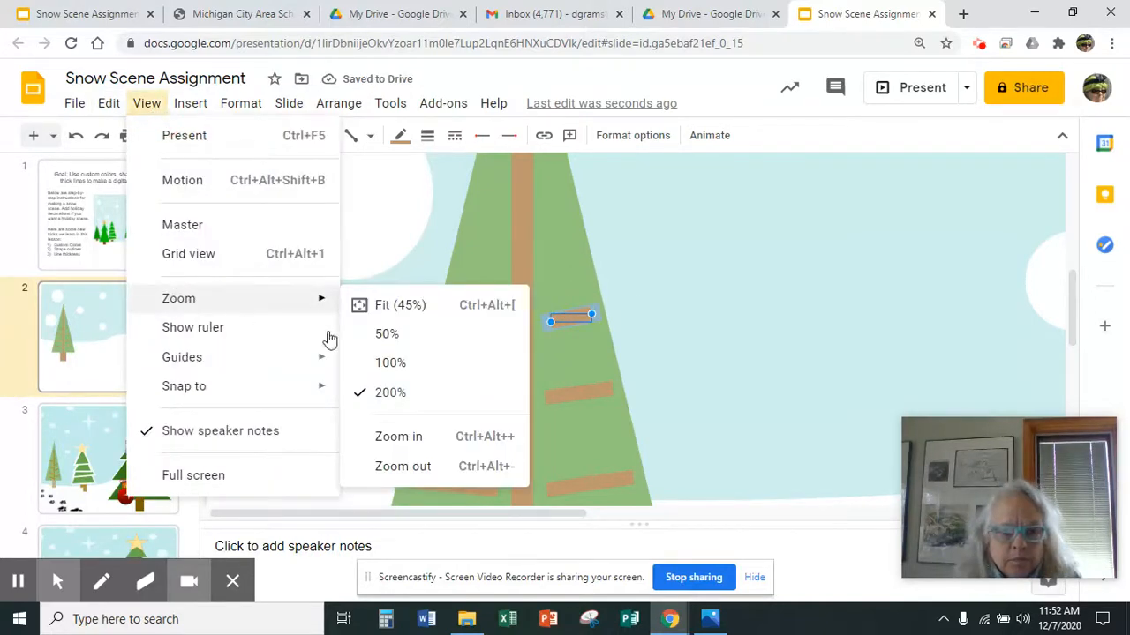
click(386, 309)
click(792, 374)
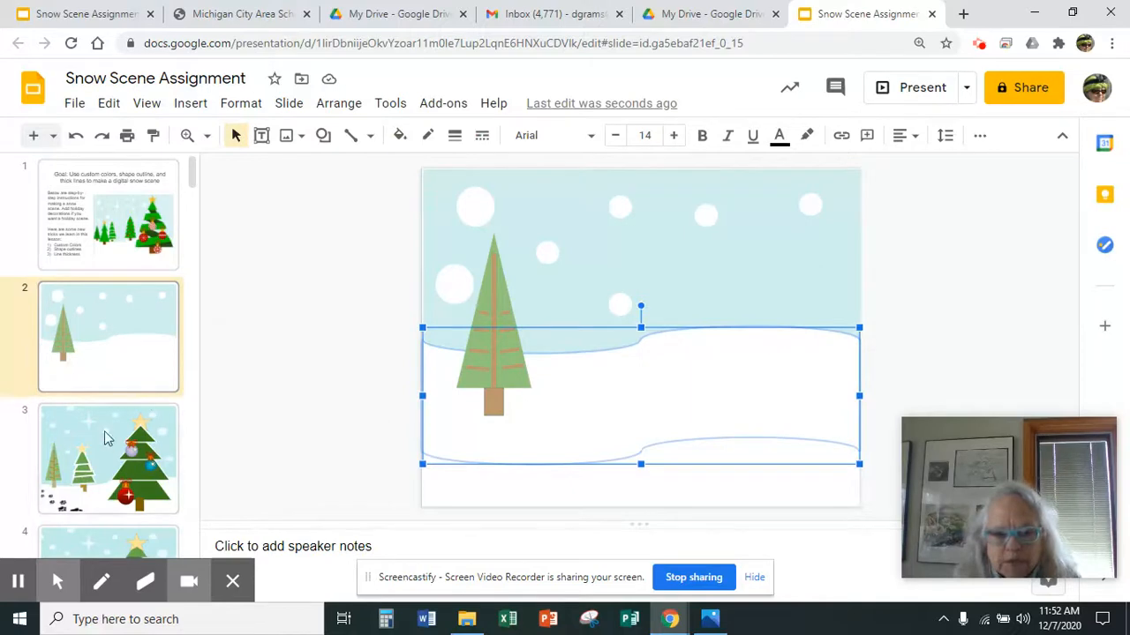
click(62, 450)
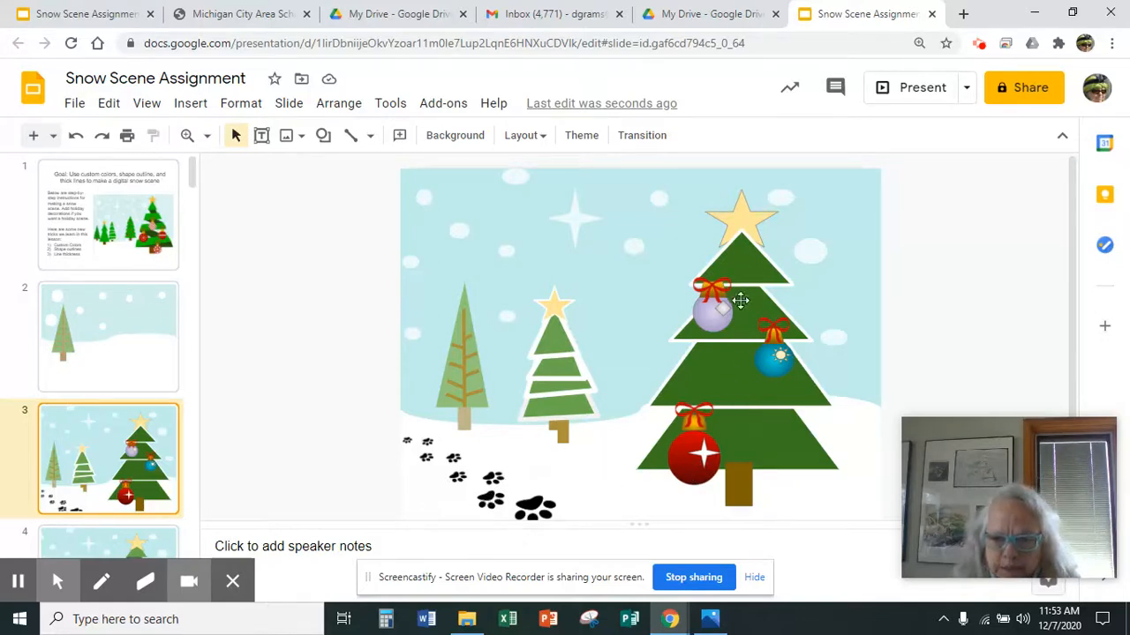
click(587, 456)
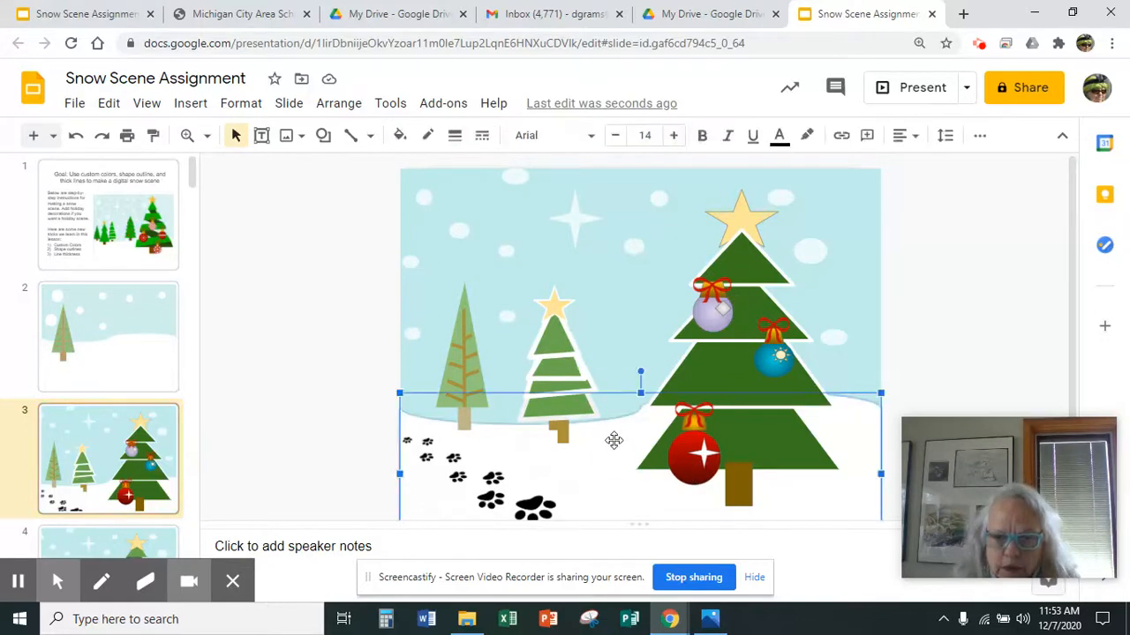
click(513, 453)
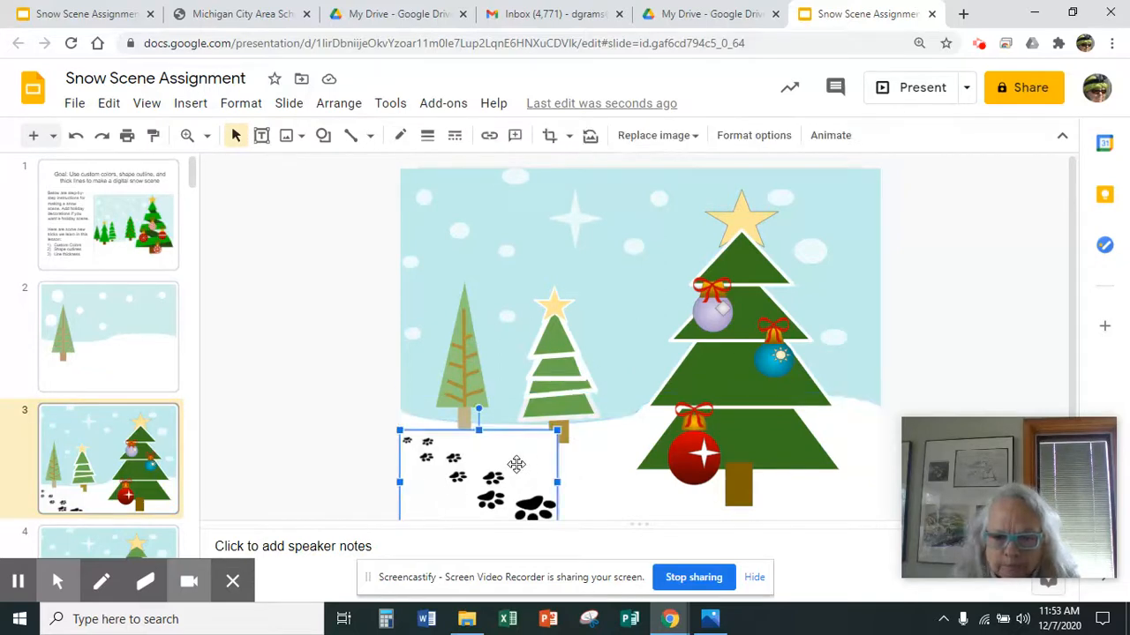
drag(512, 463, 506, 472)
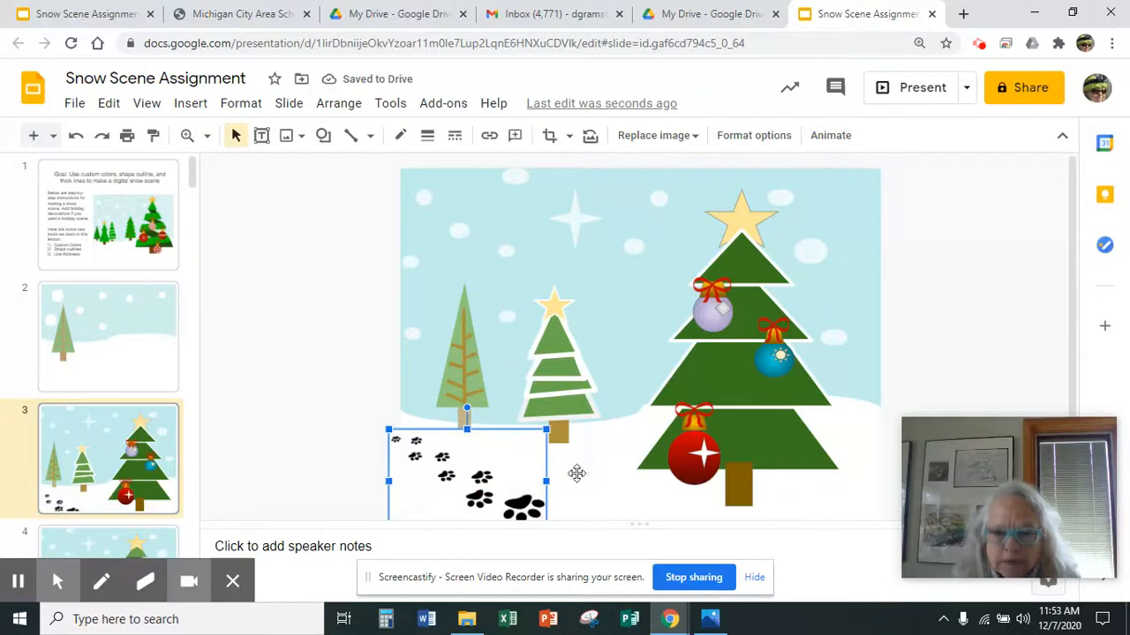
On slide 2, draw a triangle beside the existing tree, spanning the sky and the snow, as a new tree section.
click(128, 349)
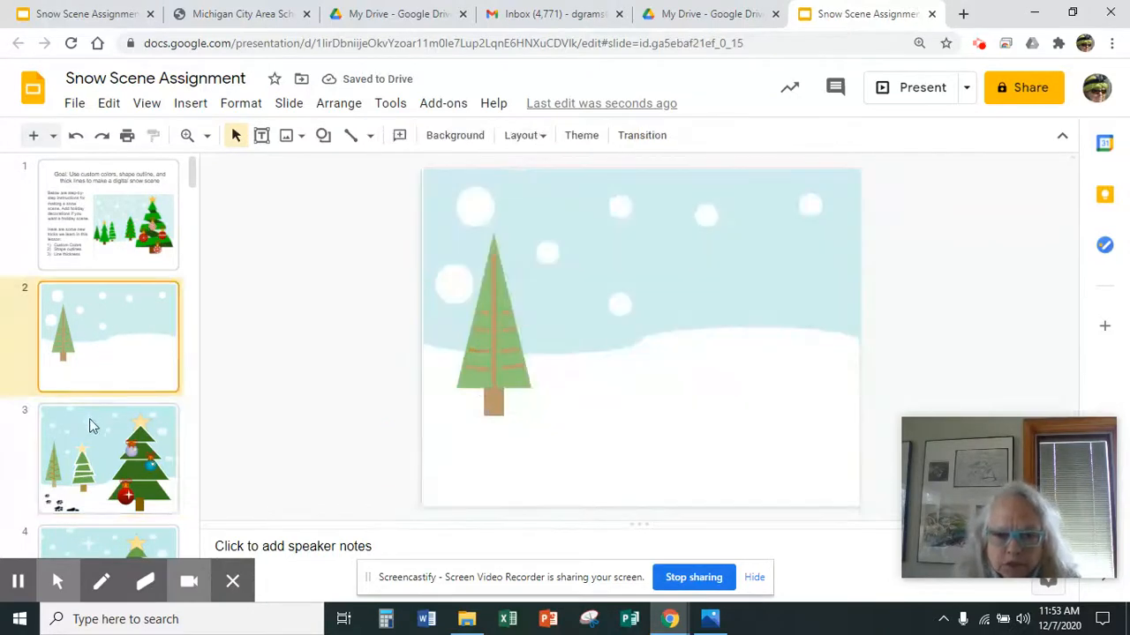
click(555, 379)
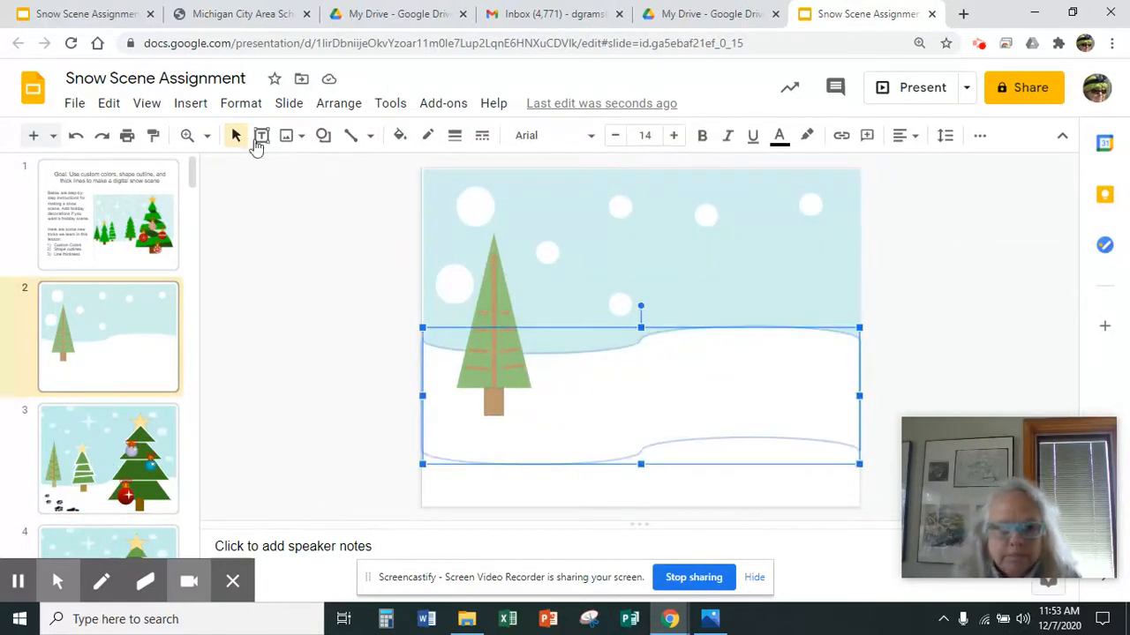
click(324, 137)
mouse_move(361, 171)
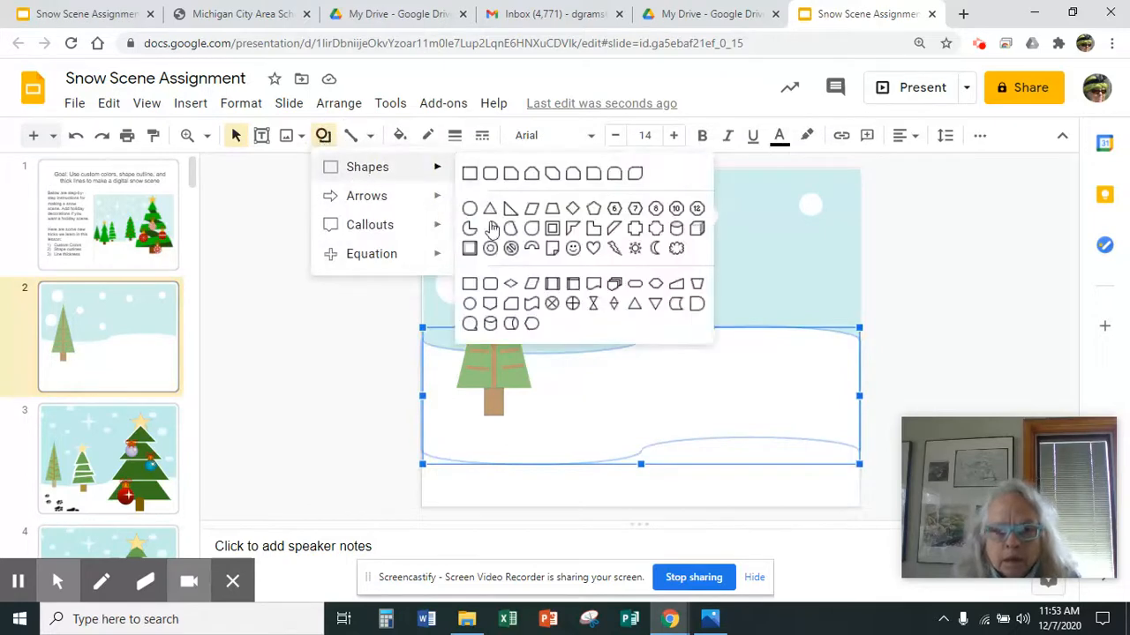
click(469, 208)
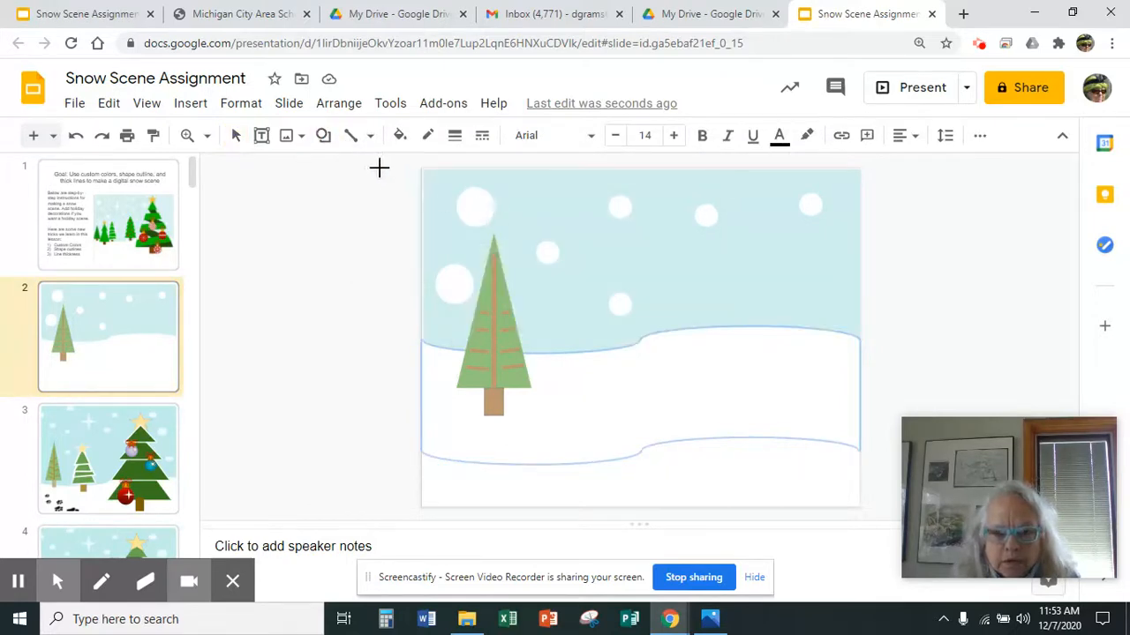
drag(565, 287, 666, 373)
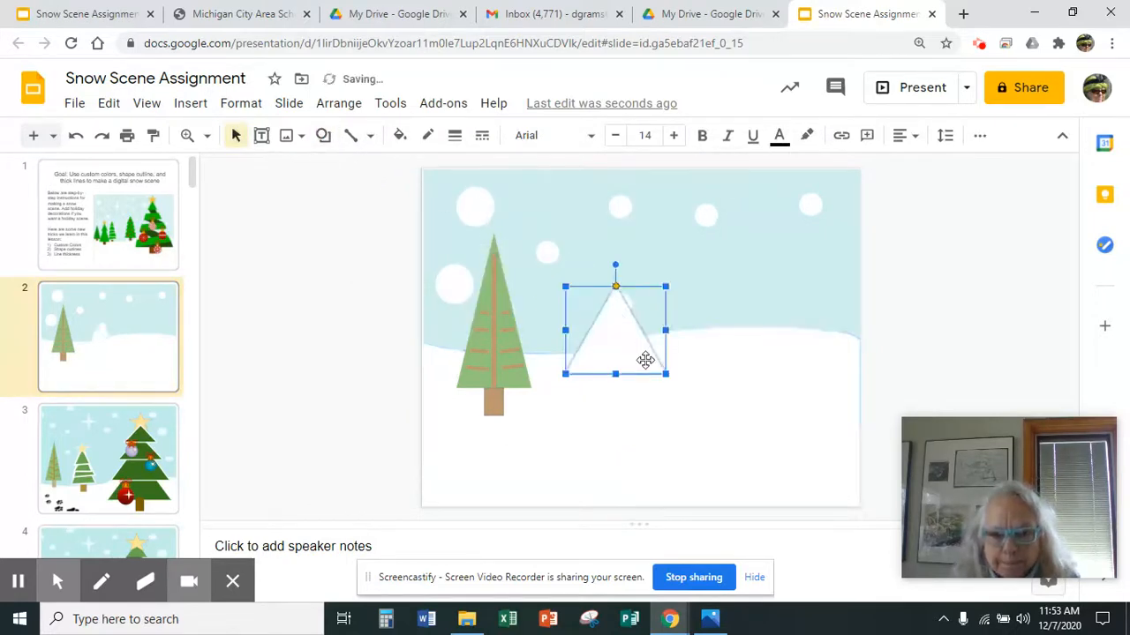
Copy the new white triangle and paste a duplicate, placing it almost directly over the original.
right_click(621, 323)
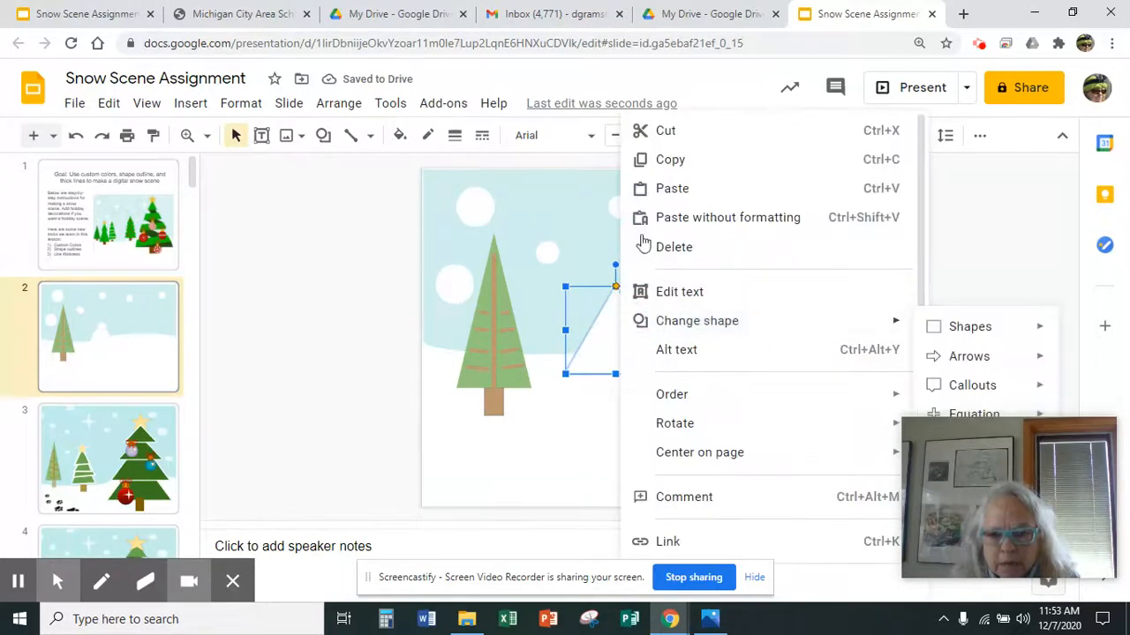
click(668, 161)
right_click(617, 264)
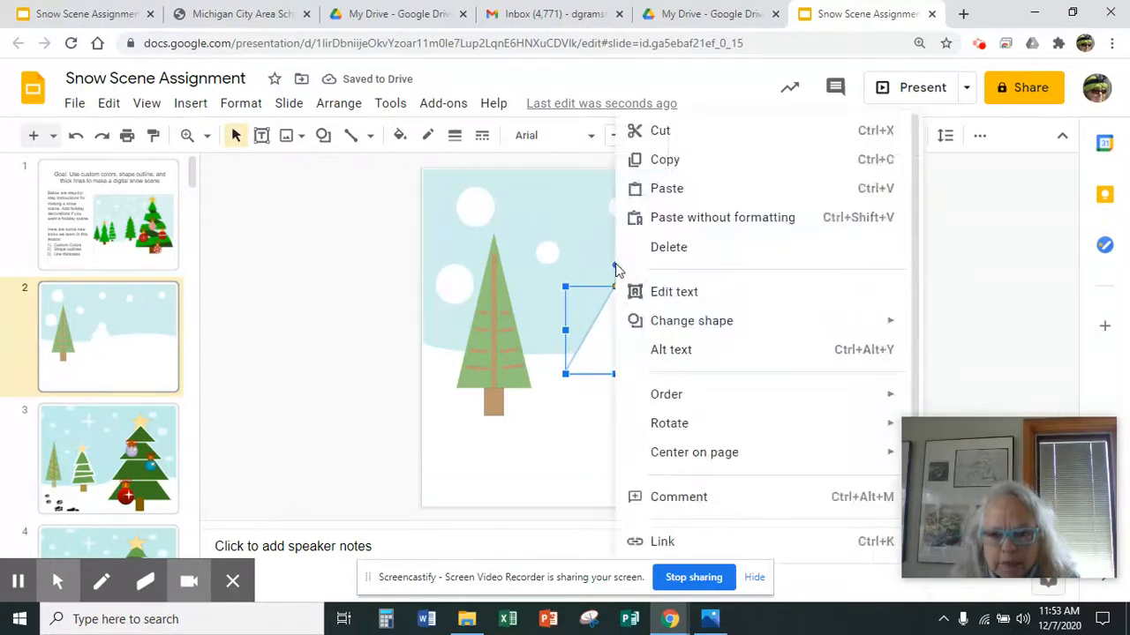
click(653, 187)
drag(626, 340, 623, 342)
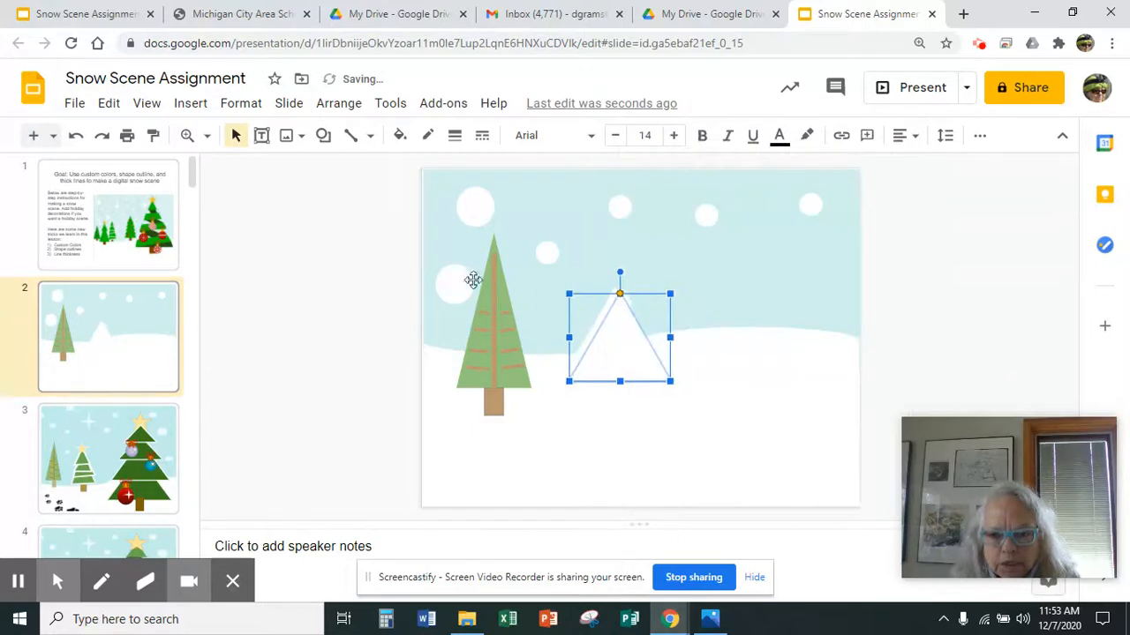
Fill both white triangles with the same green, shifting the copy lower than the original.
click(402, 135)
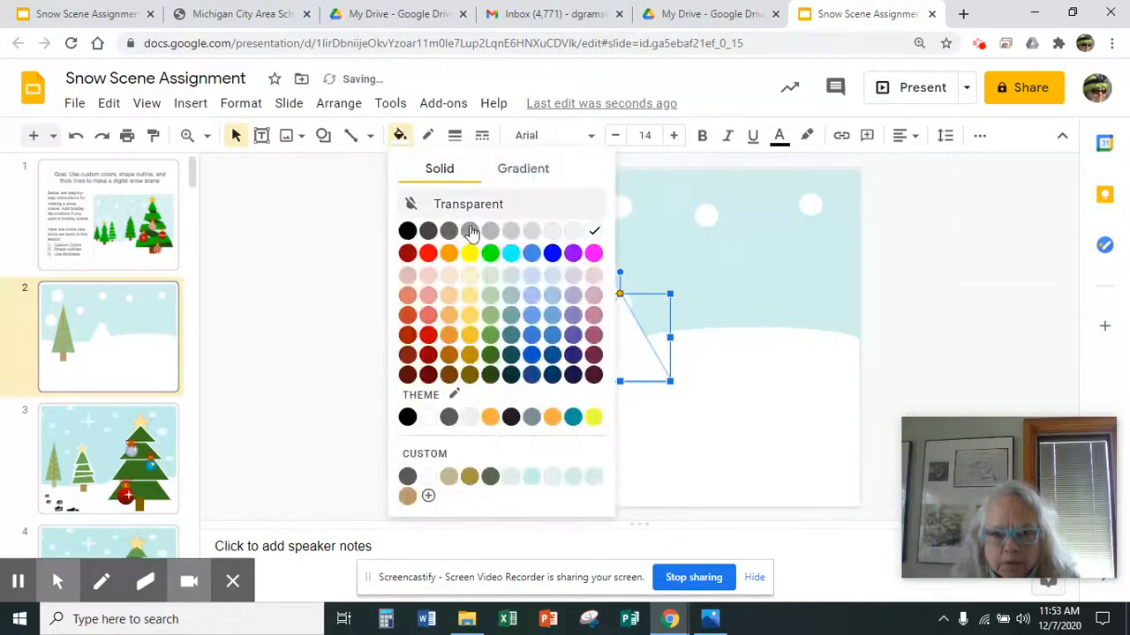
click(491, 356)
drag(613, 335, 612, 346)
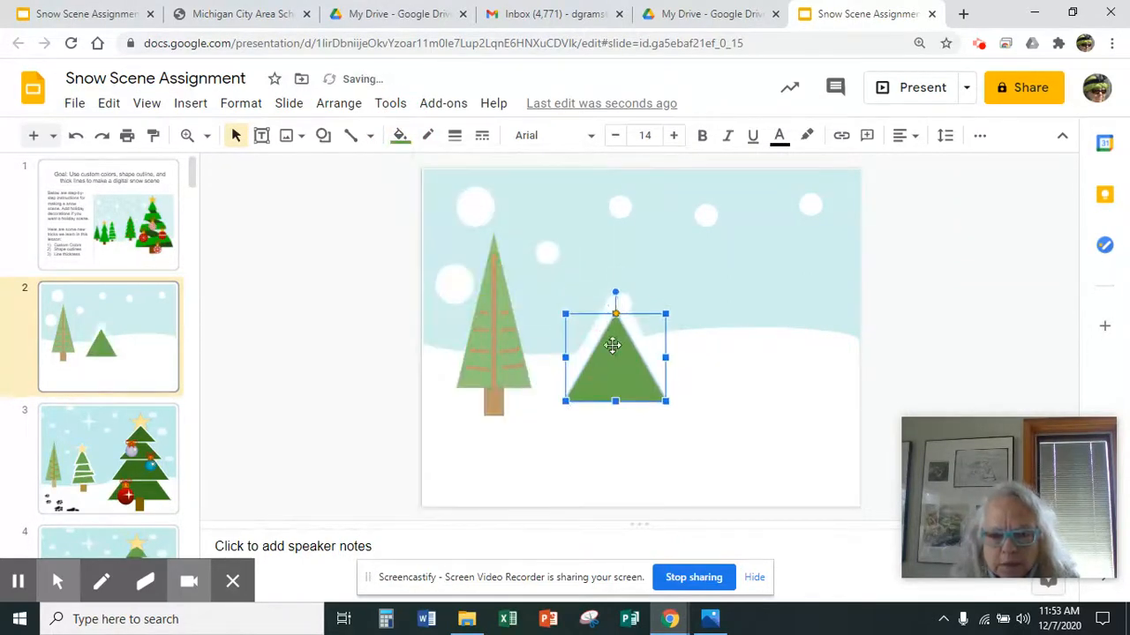
drag(610, 303, 611, 275)
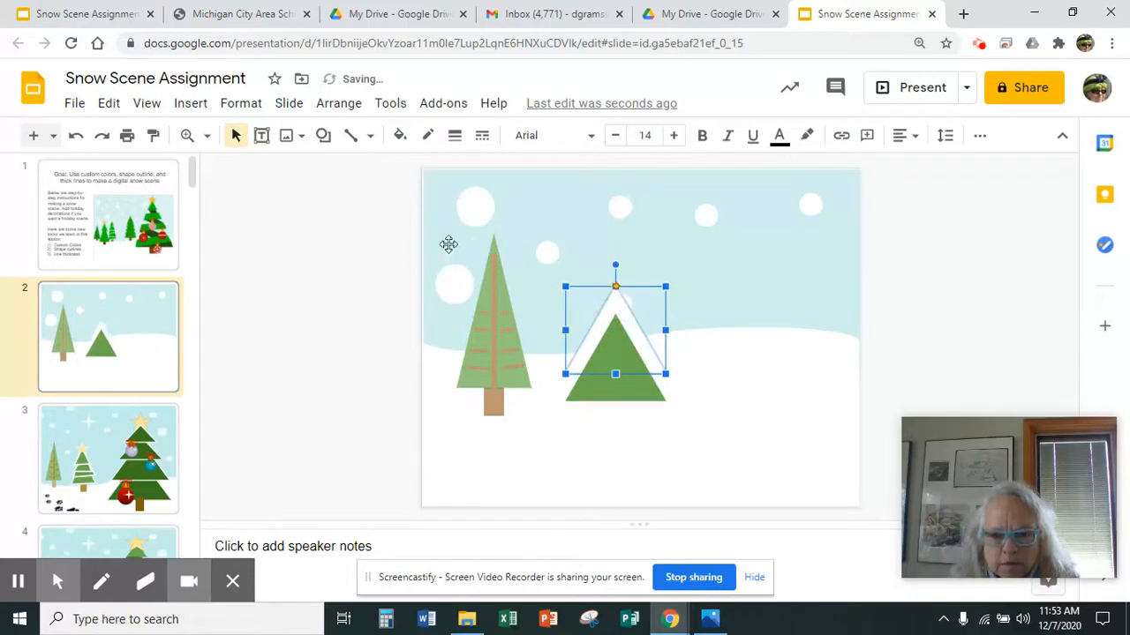
click(399, 137)
click(491, 336)
Stack the two green triangles into a tree, with one in front as the upper tier and the other below.
drag(636, 327, 624, 364)
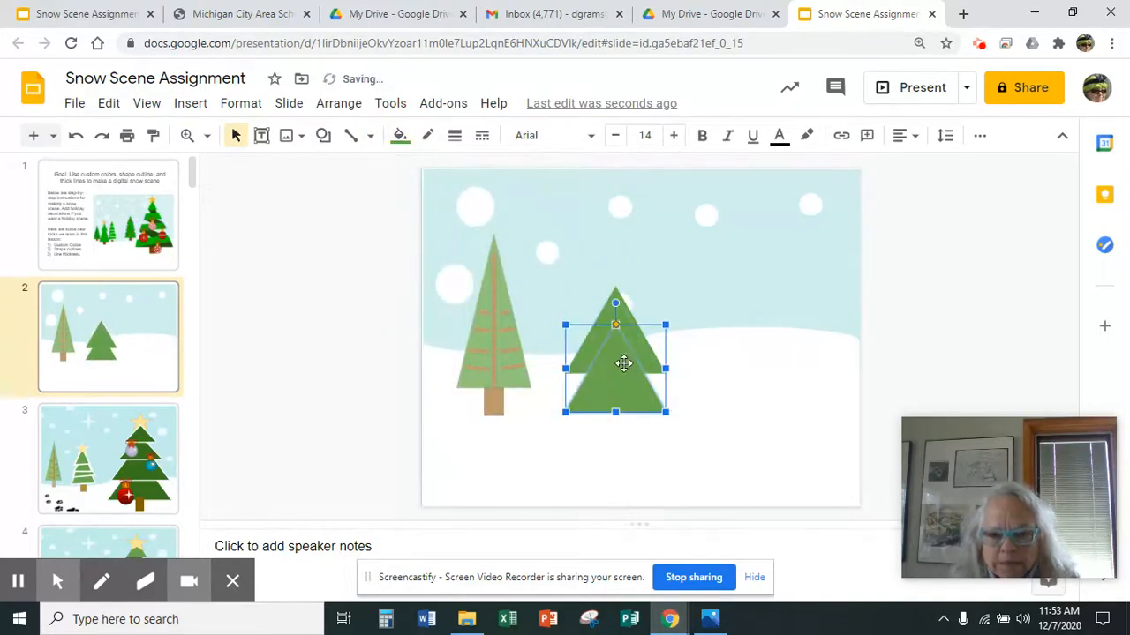
drag(616, 310, 612, 291)
mouse_move(609, 380)
mouse_down()
mouse_move(608, 360)
mouse_move(602, 394)
mouse_up()
drag(615, 287, 605, 285)
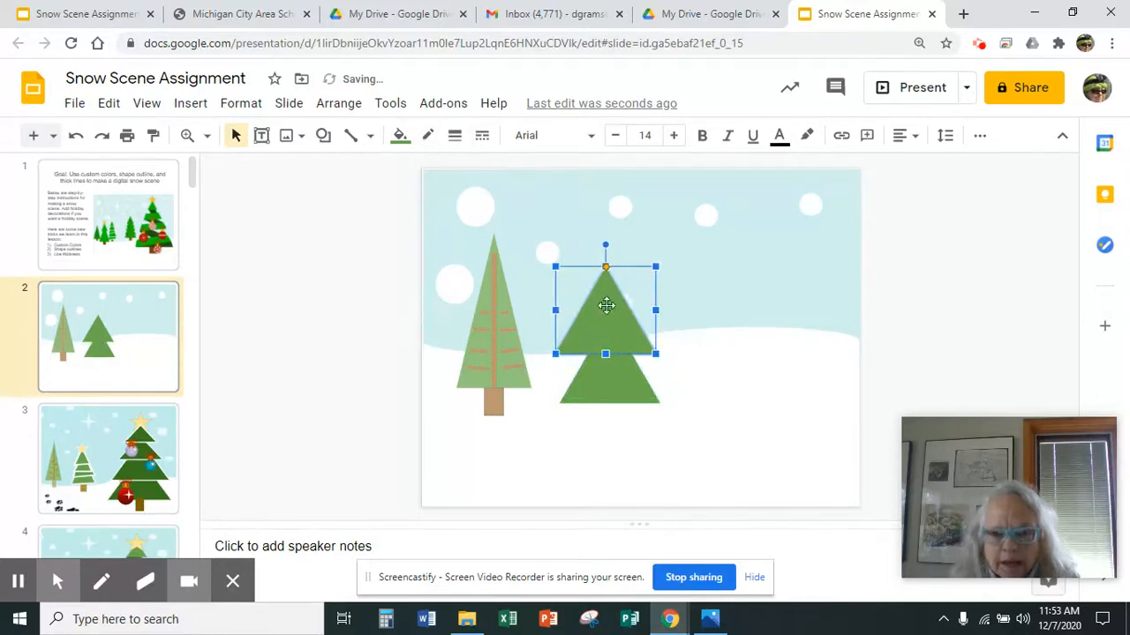
Give the upper green triangle a white outline 16 px thick.
click(427, 137)
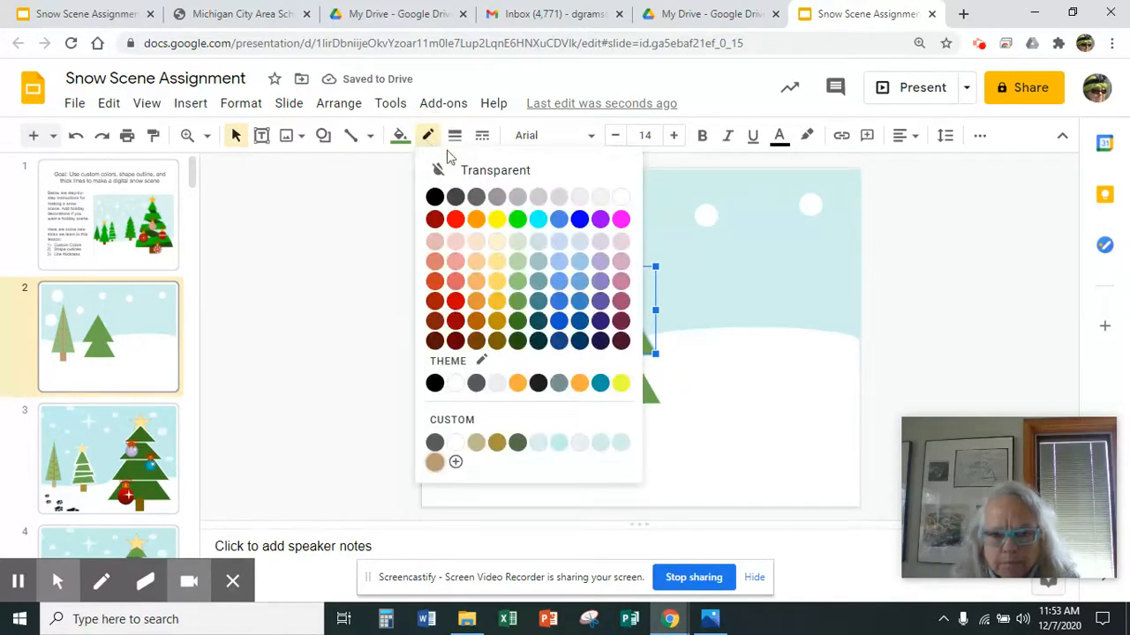
click(619, 196)
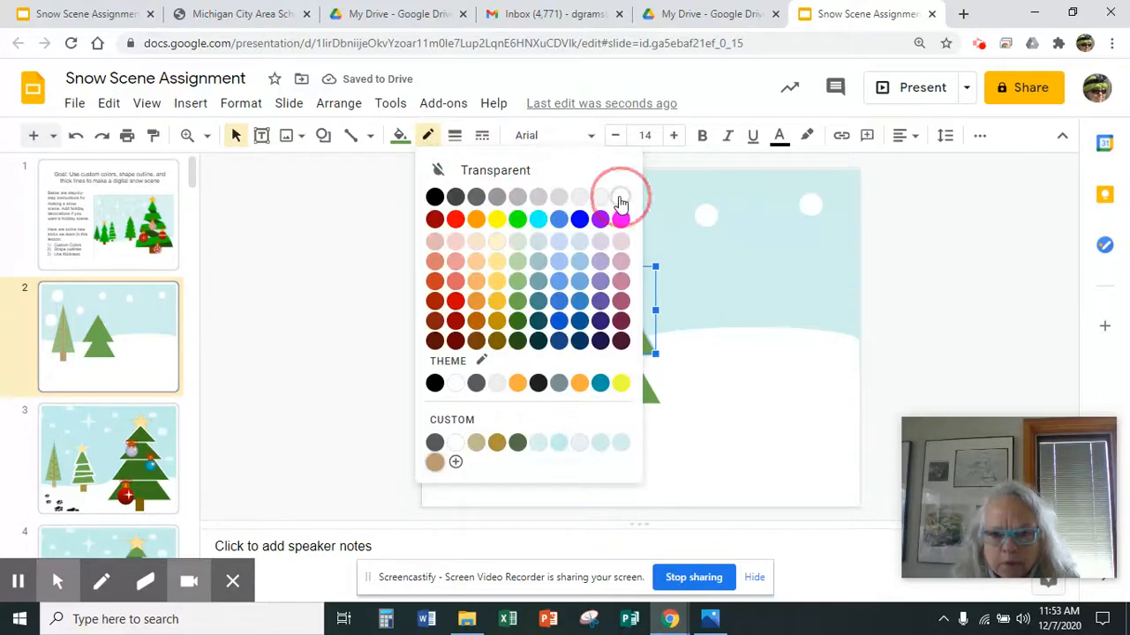
click(454, 137)
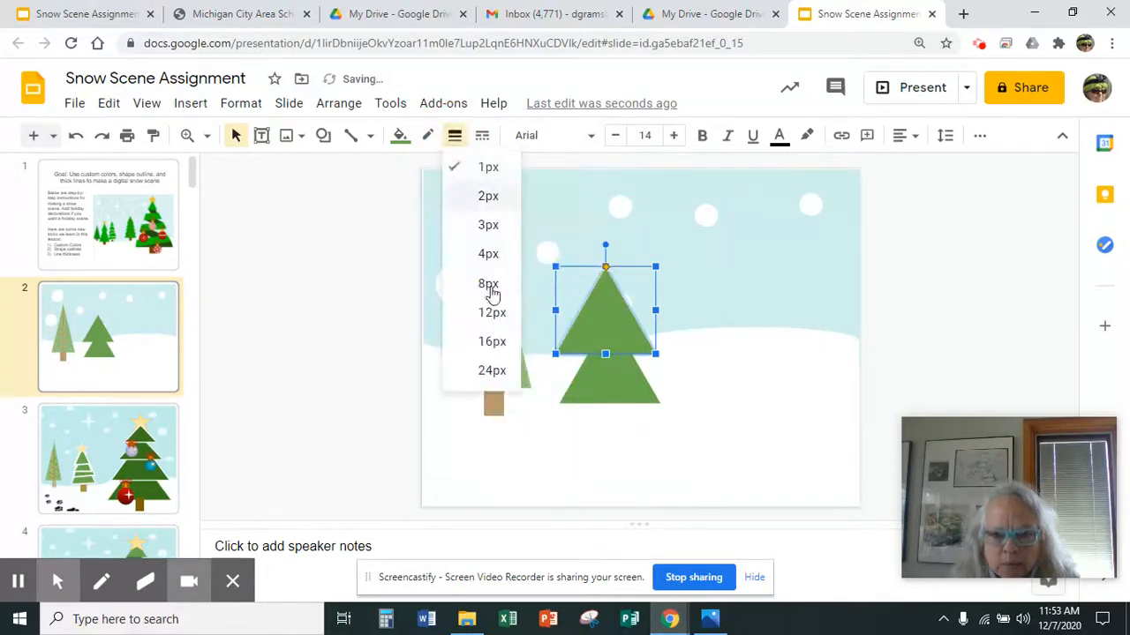
click(496, 340)
click(702, 358)
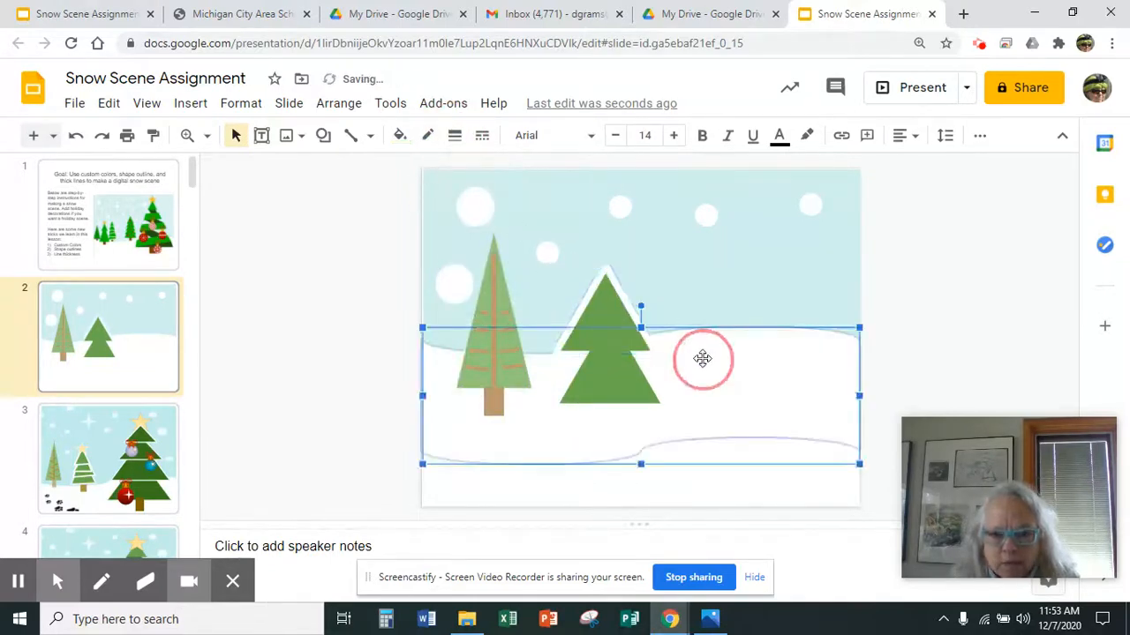
Align the lower triangle beneath the raised upper one, overlapping it, and give the lower triangle a white 16 px outline.
drag(603, 300, 612, 283)
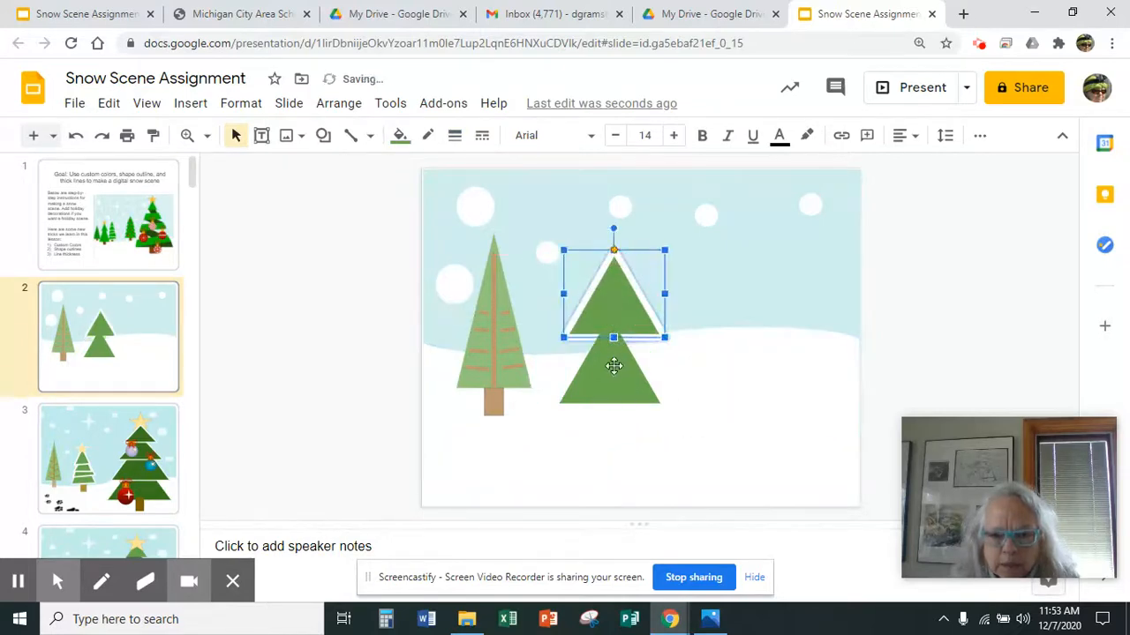
drag(613, 369, 620, 325)
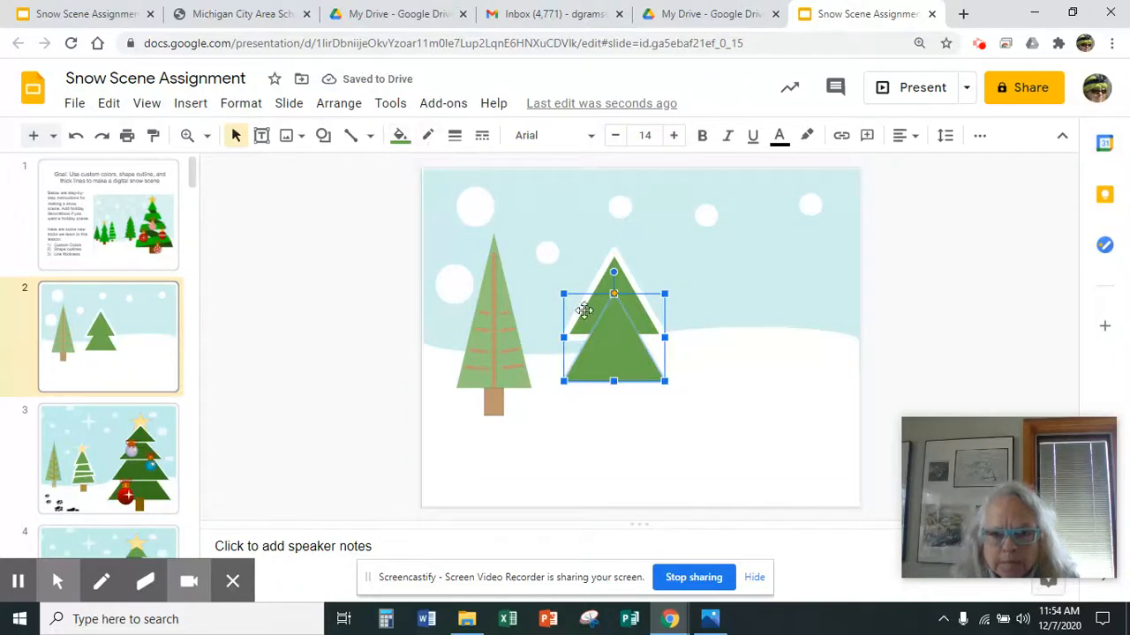
click(429, 142)
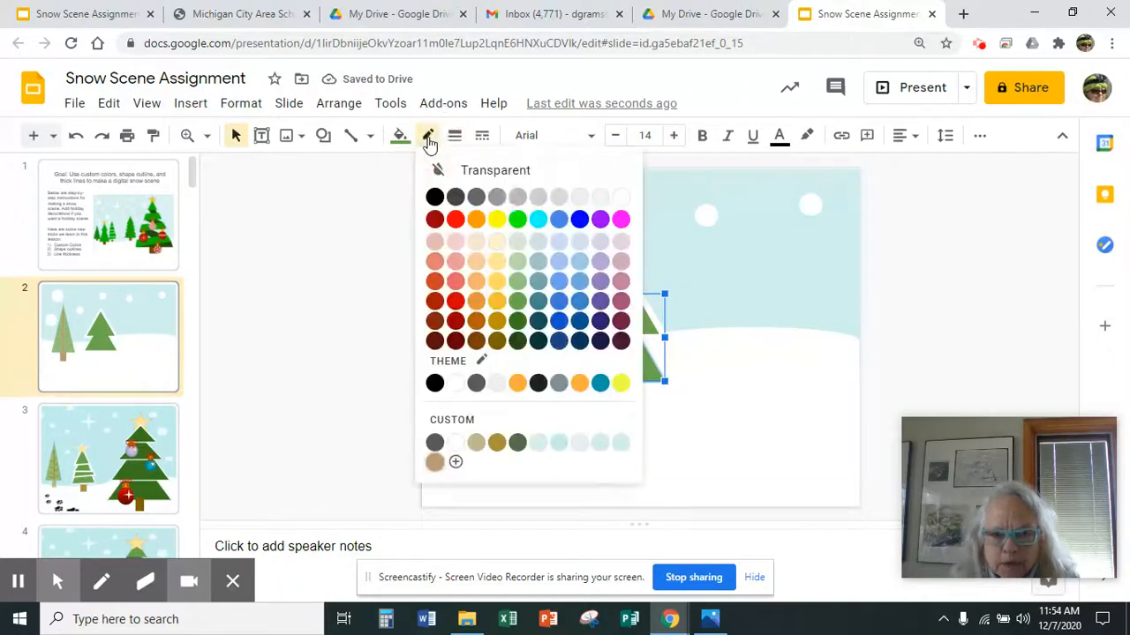
click(621, 193)
click(456, 137)
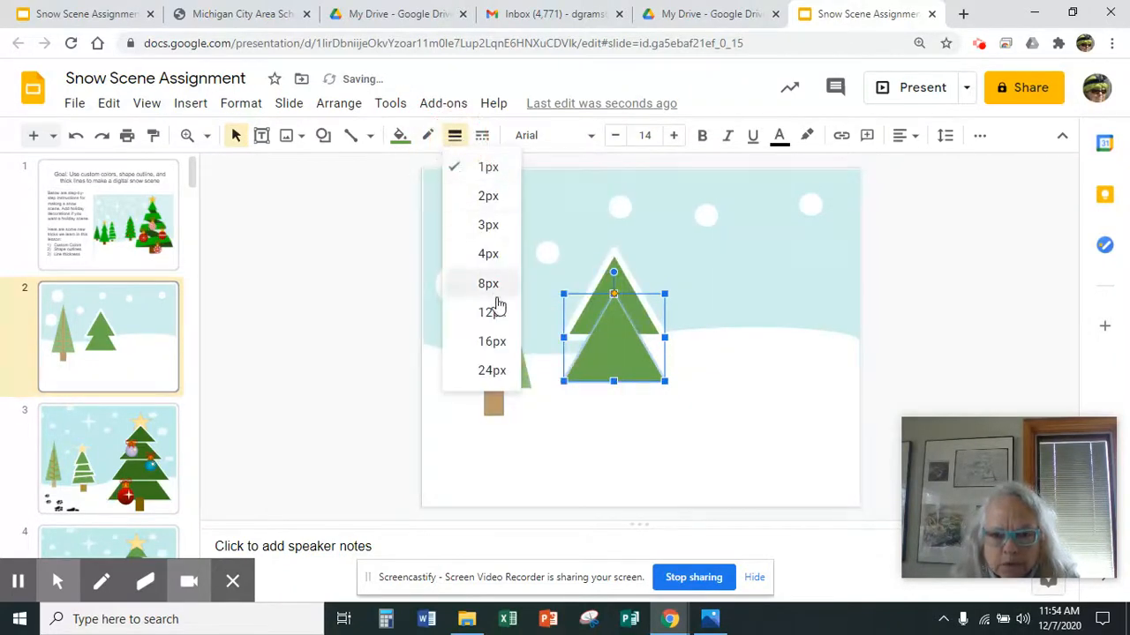
click(494, 342)
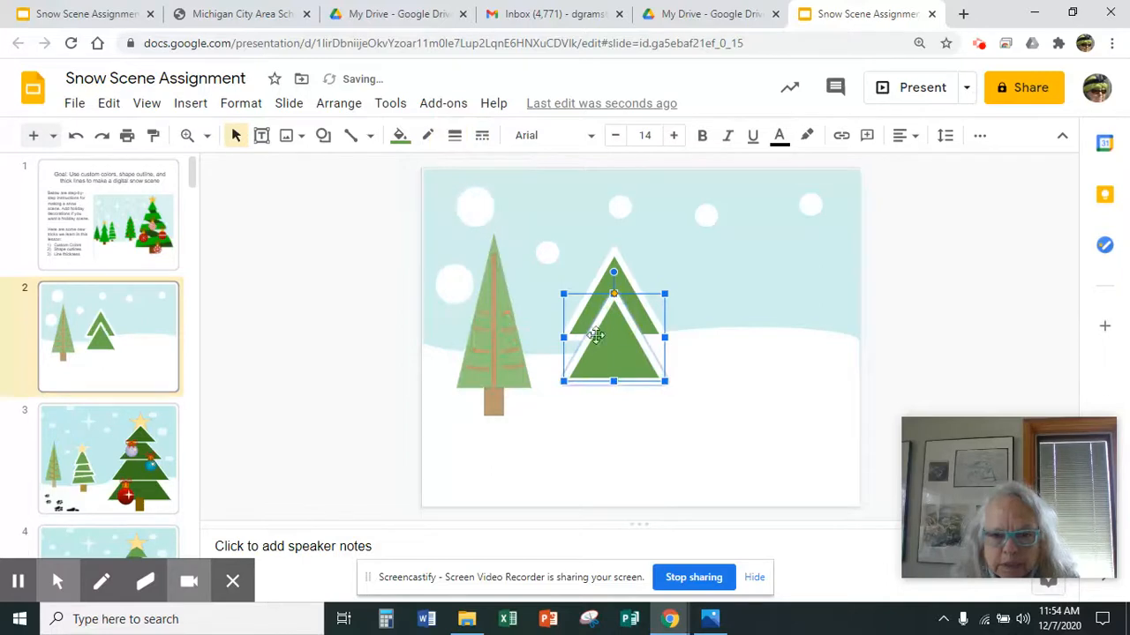
Duplicate the second tree's lower white-outlined triangle and place the copy below it, overlapping, as the third tier.
click(592, 392)
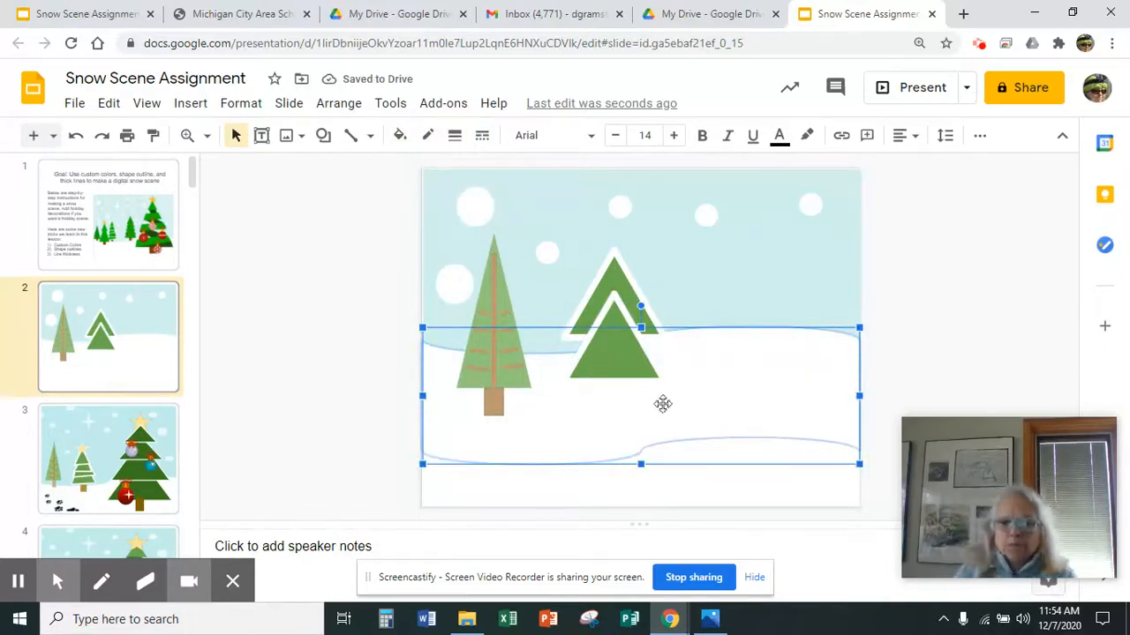
click(607, 350)
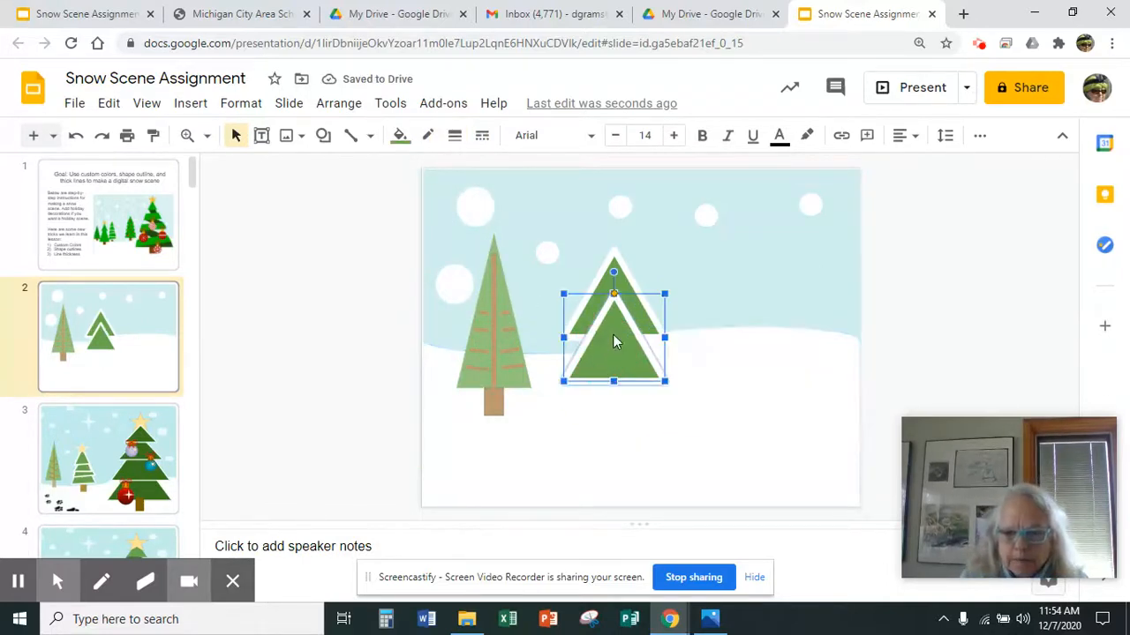
right_click(615, 342)
click(663, 159)
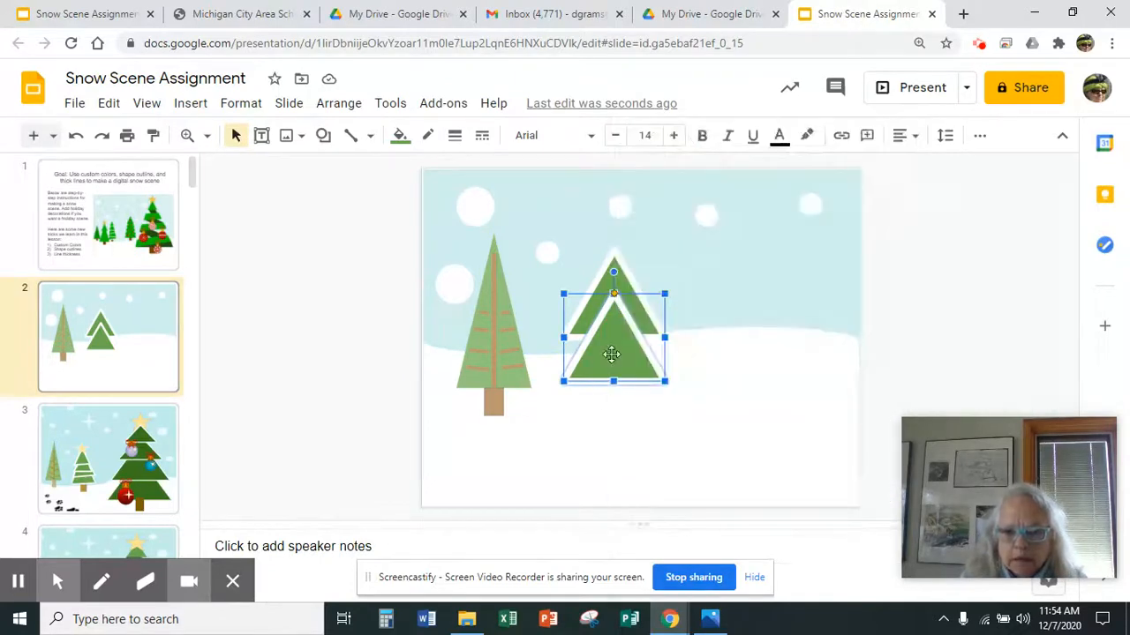
right_click(613, 363)
click(666, 189)
drag(607, 386, 625, 404)
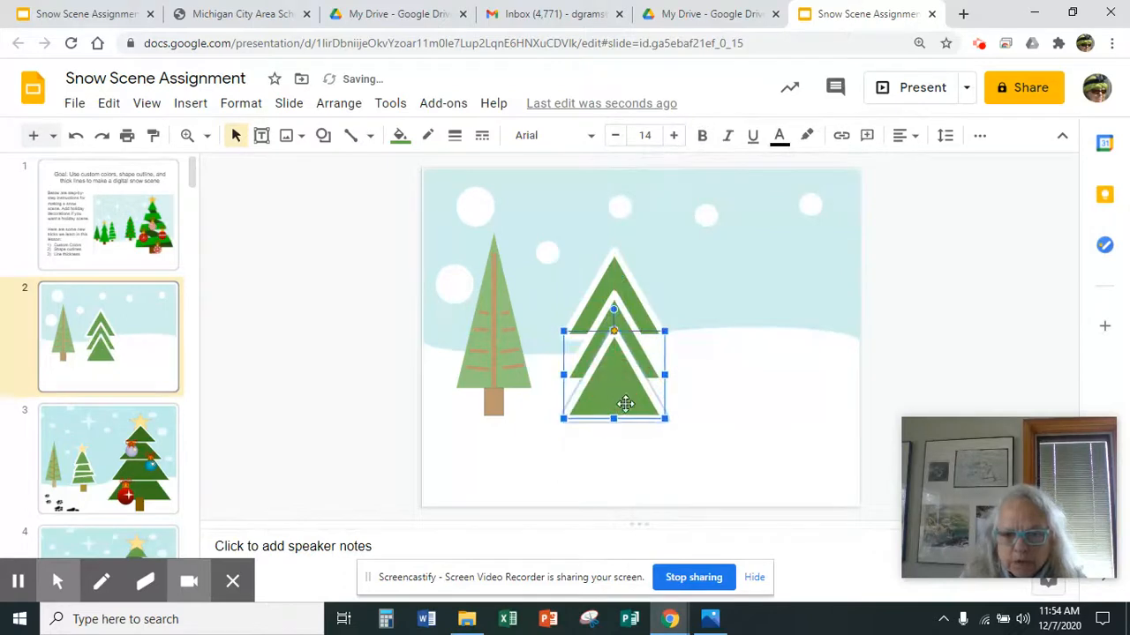
drag(623, 347, 623, 309)
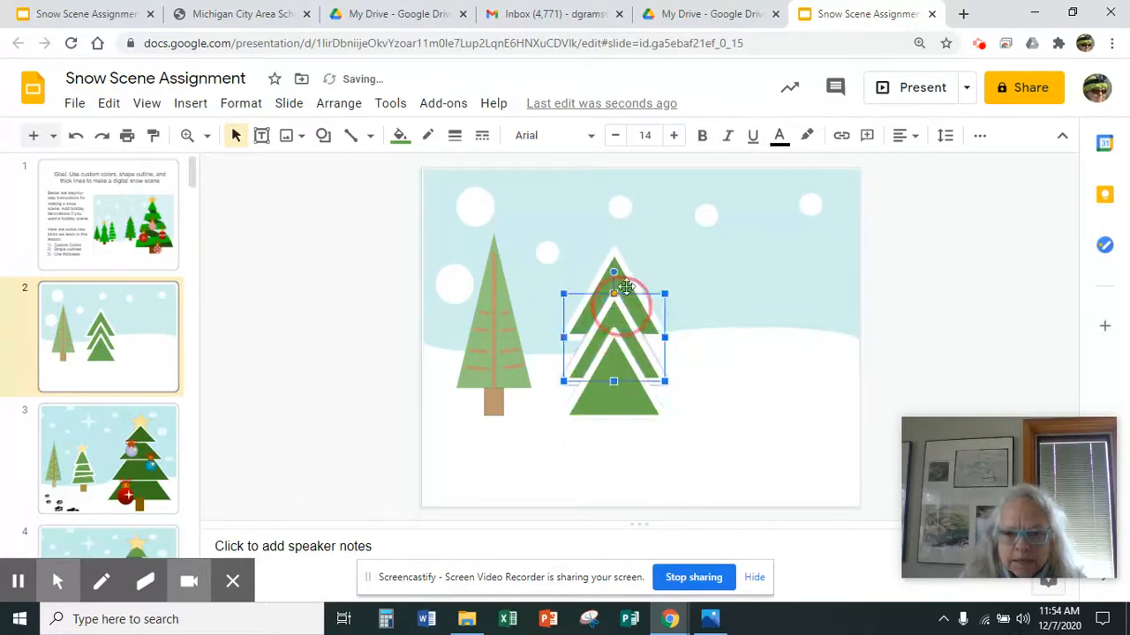
Following the example tree on slide 3, tilt the bottom tier counterclockwise, the middle one slightly clockwise and the top one slightly counterclockwise.
click(119, 472)
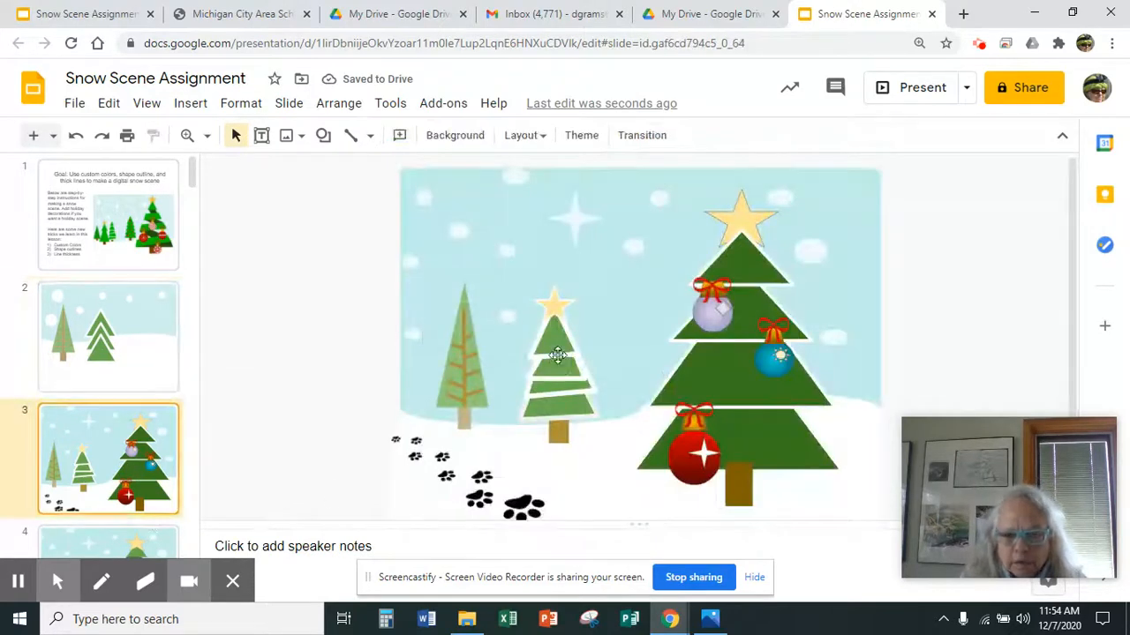
click(106, 354)
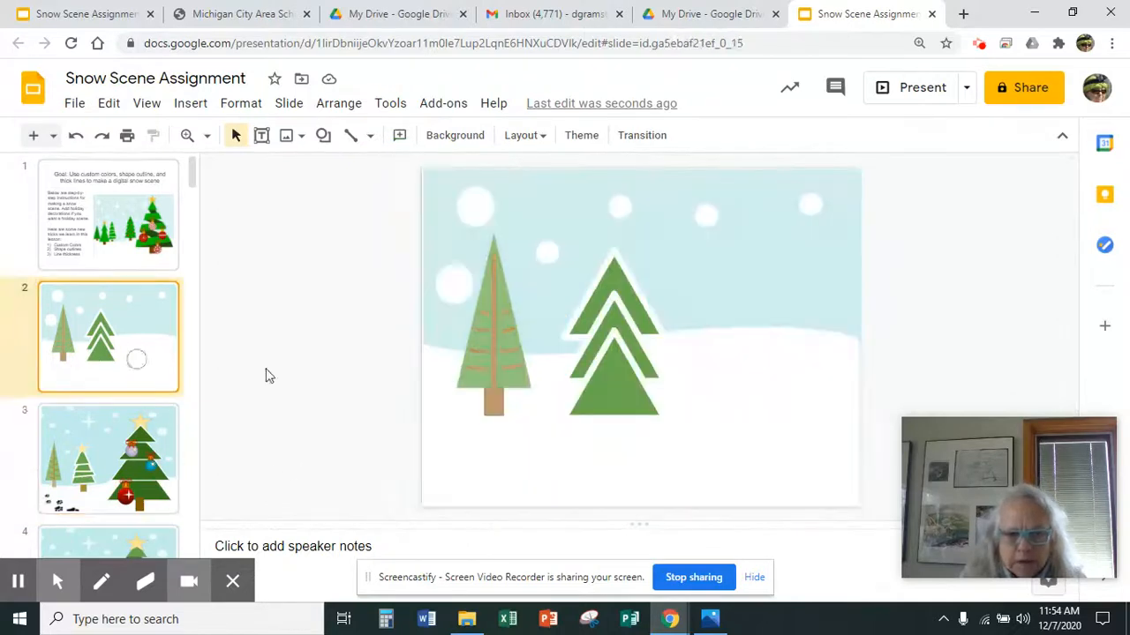
click(614, 352)
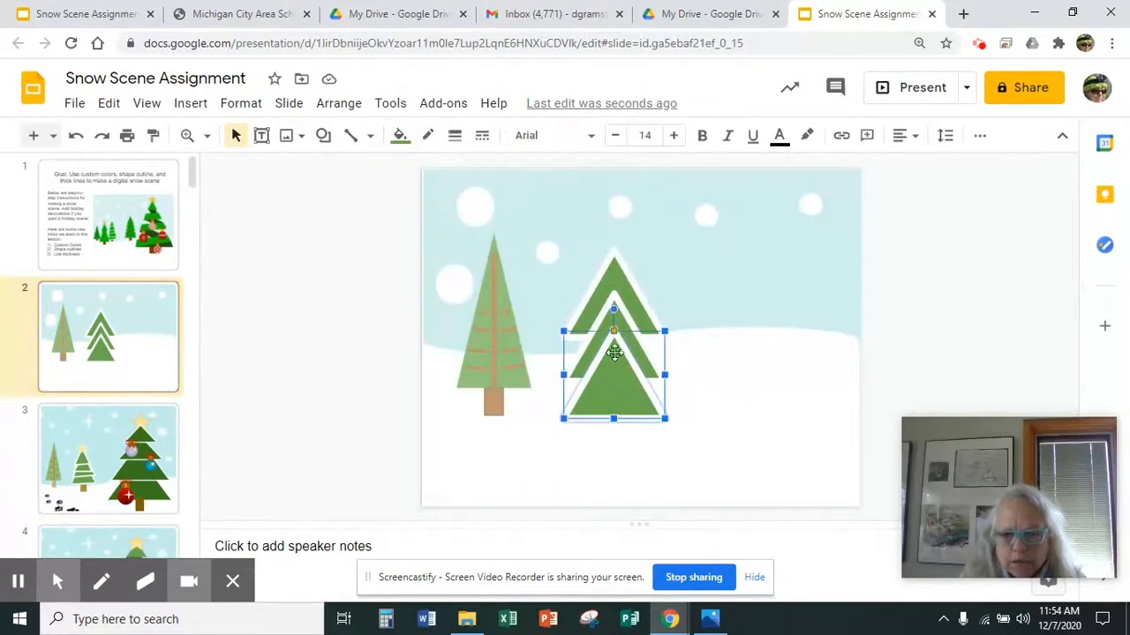
drag(611, 307, 603, 310)
click(616, 300)
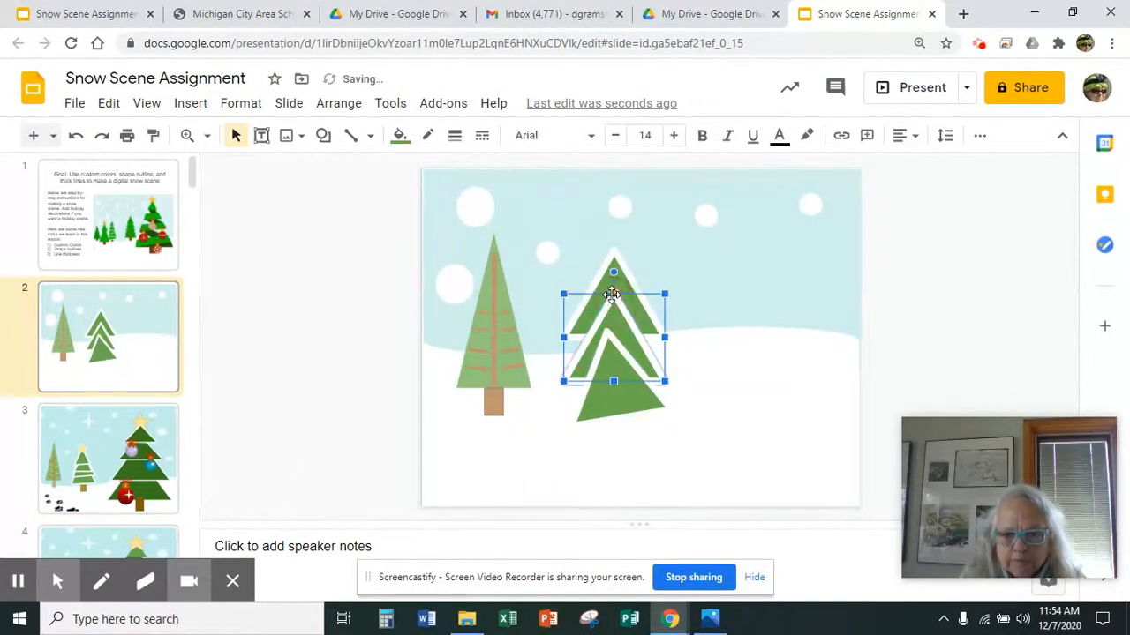
drag(614, 271, 618, 271)
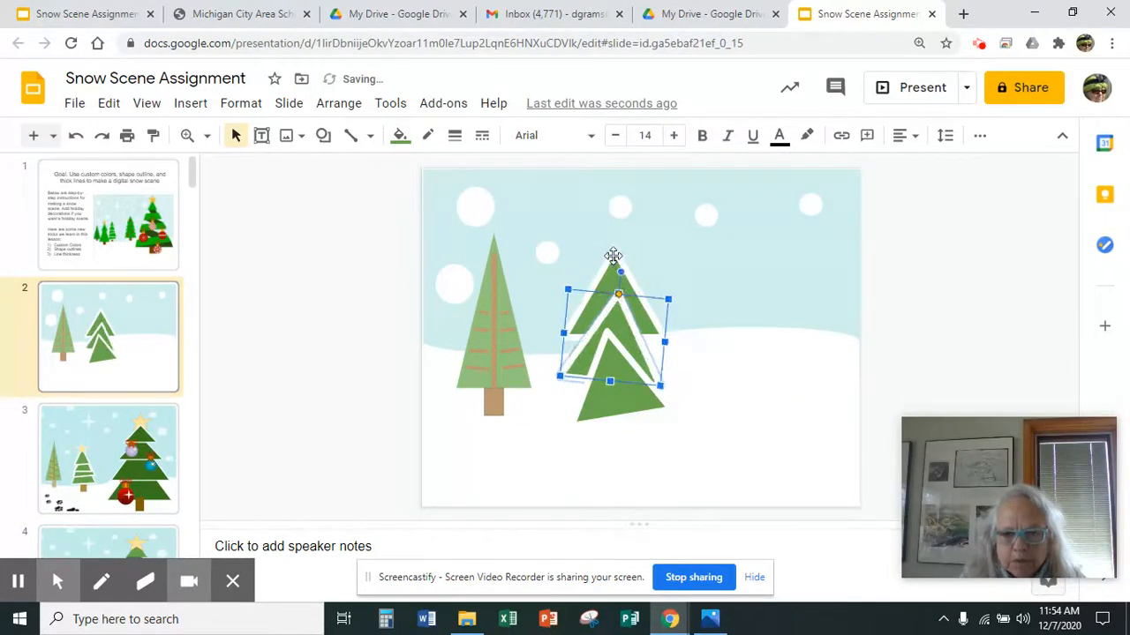
click(611, 251)
drag(612, 226, 609, 229)
Raise the tilted bottom triangle slightly so it overlaps the middle tier more.
click(605, 358)
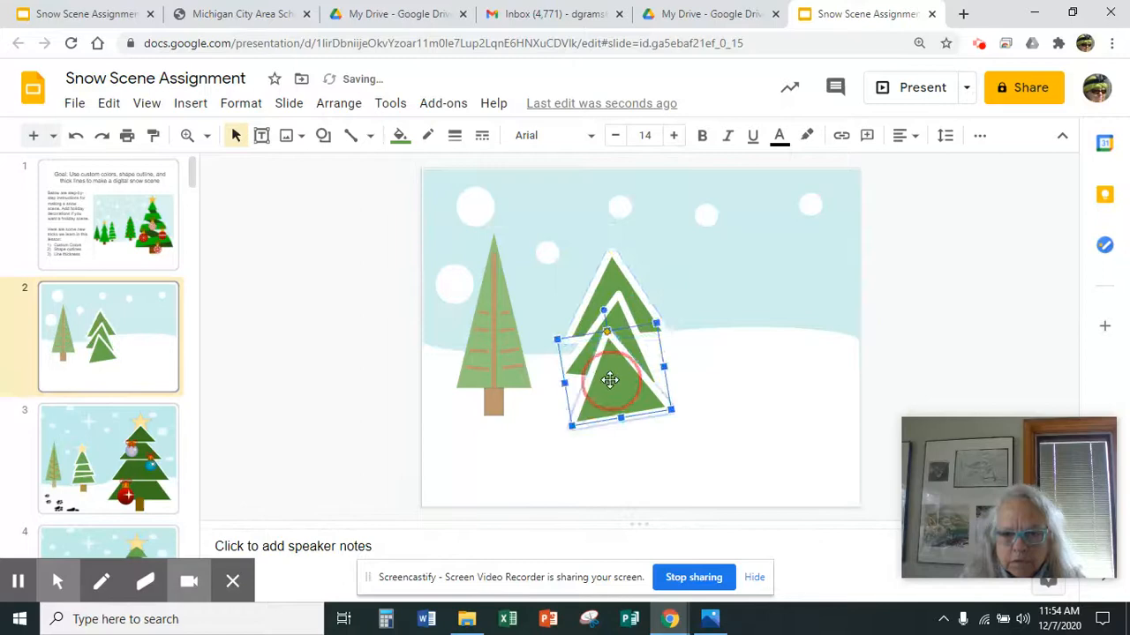
click(603, 304)
mouse_move(599, 395)
mouse_down()
mouse_move(605, 379)
mouse_move(599, 405)
mouse_up()
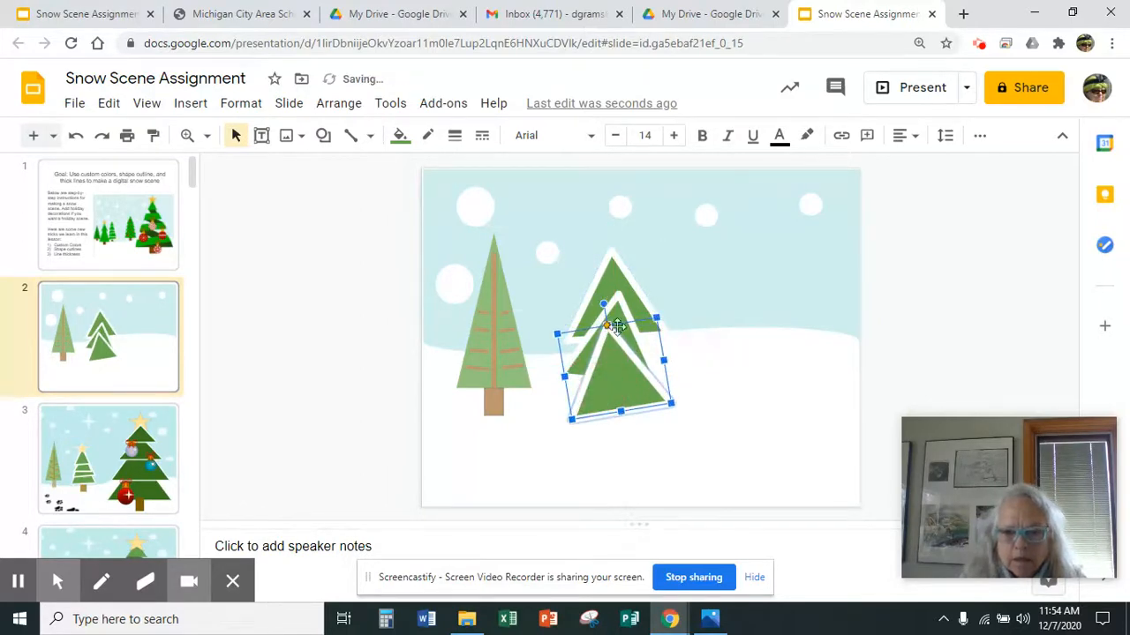
Tilt the middle triangle slightly counterclockwise instead and rotate the bottom triangle back to level.
click(630, 298)
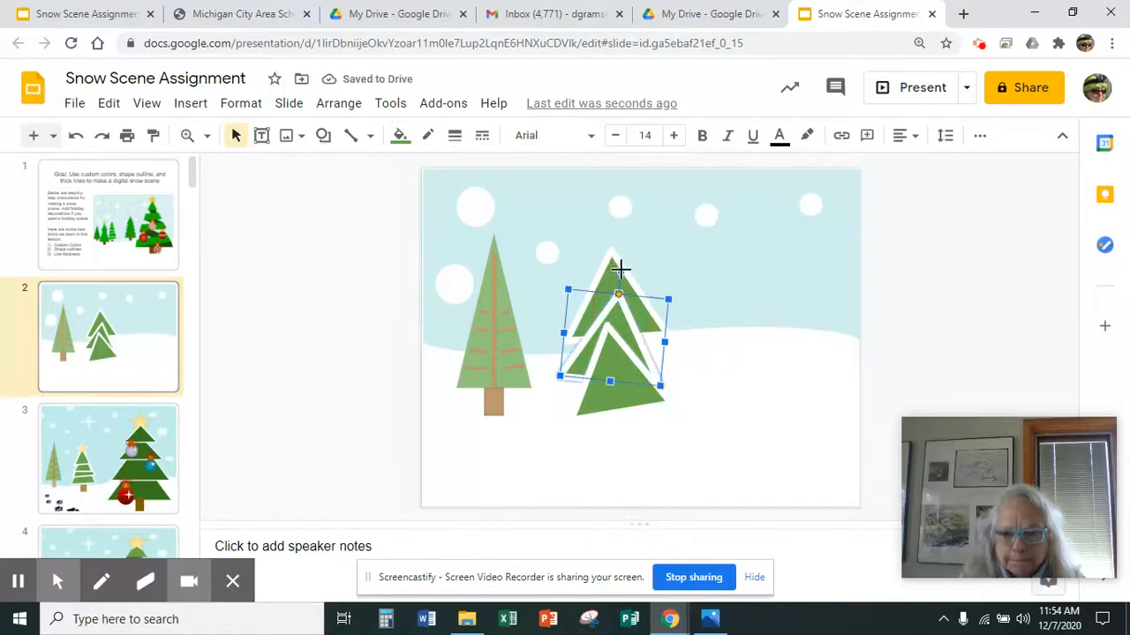
drag(619, 276, 615, 285)
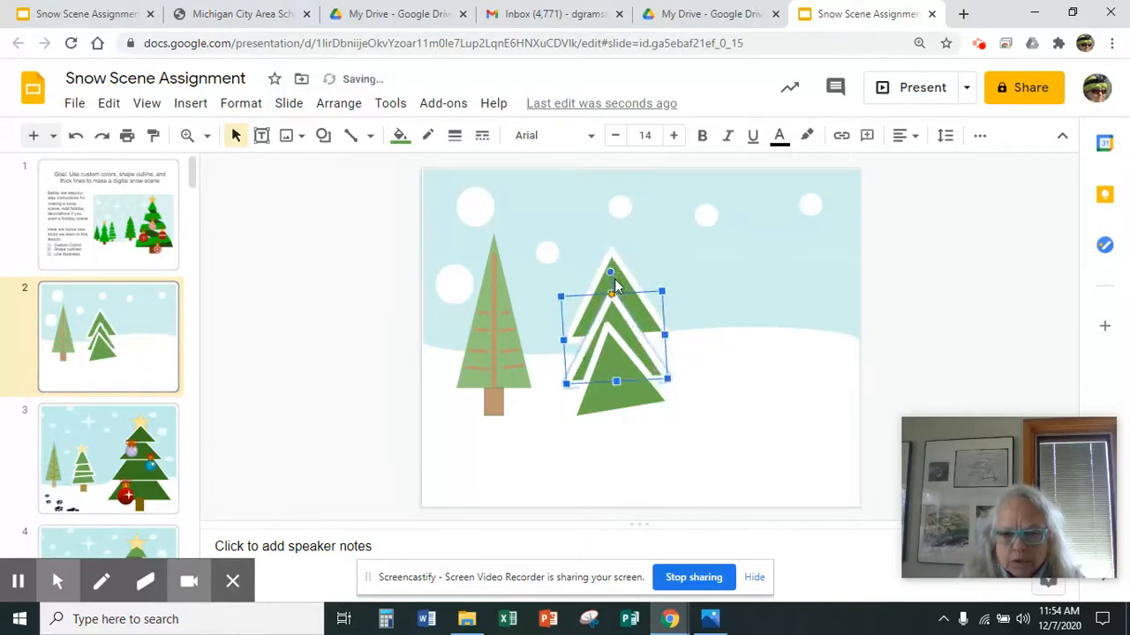
click(694, 439)
click(594, 327)
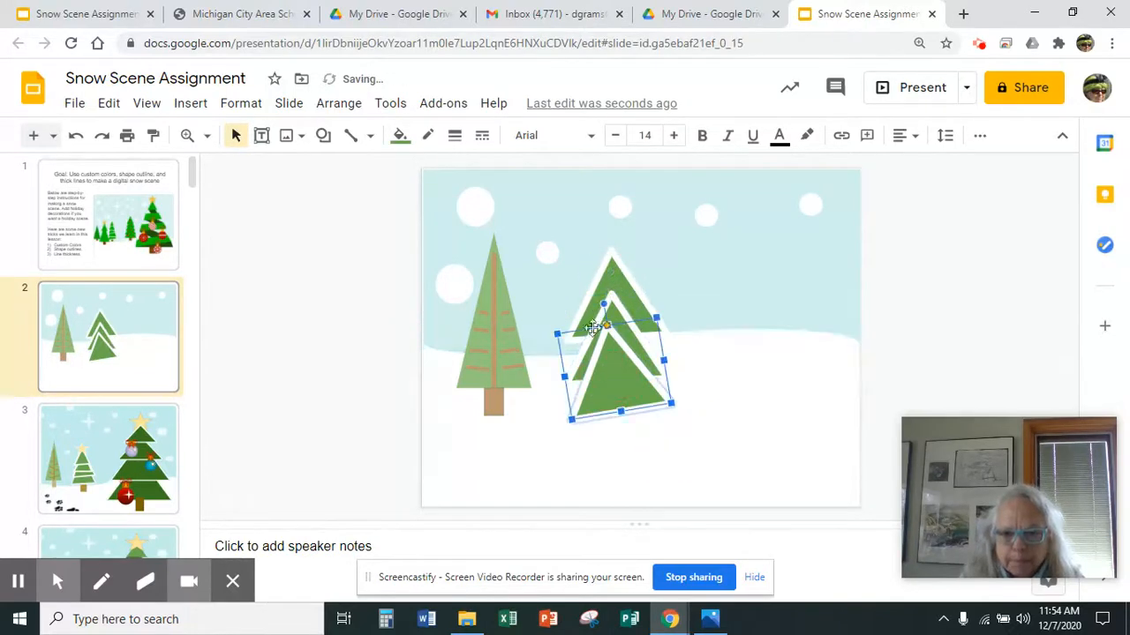
drag(602, 303, 613, 303)
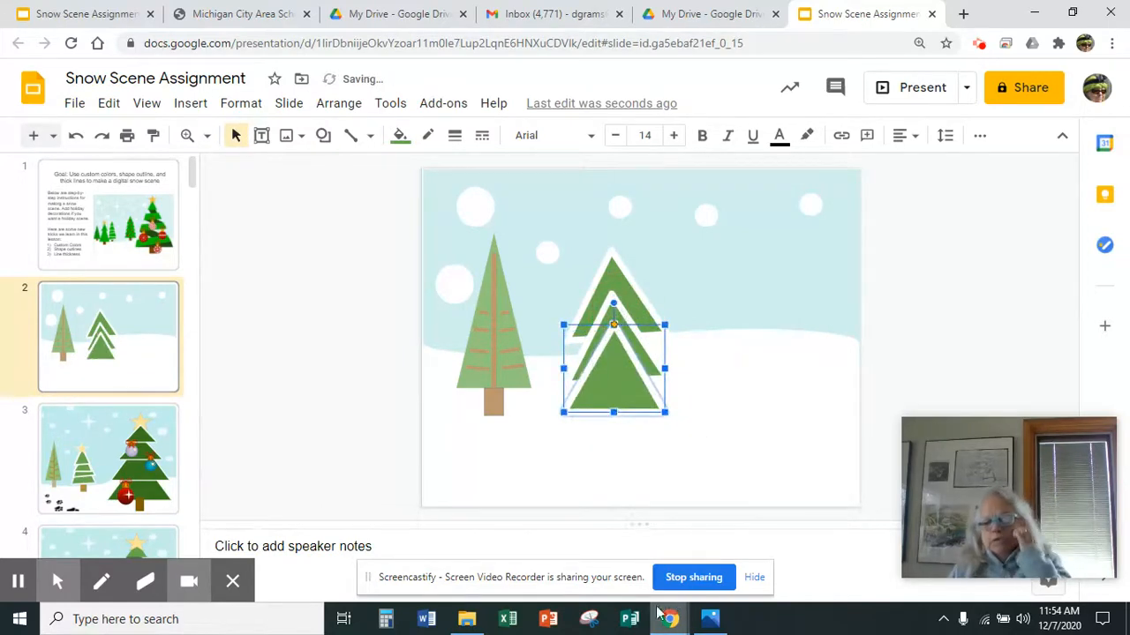
Copy the first tree's brown trunk and place the duplicate centred under the second tree's bottom tier.
click(497, 399)
right_click(501, 402)
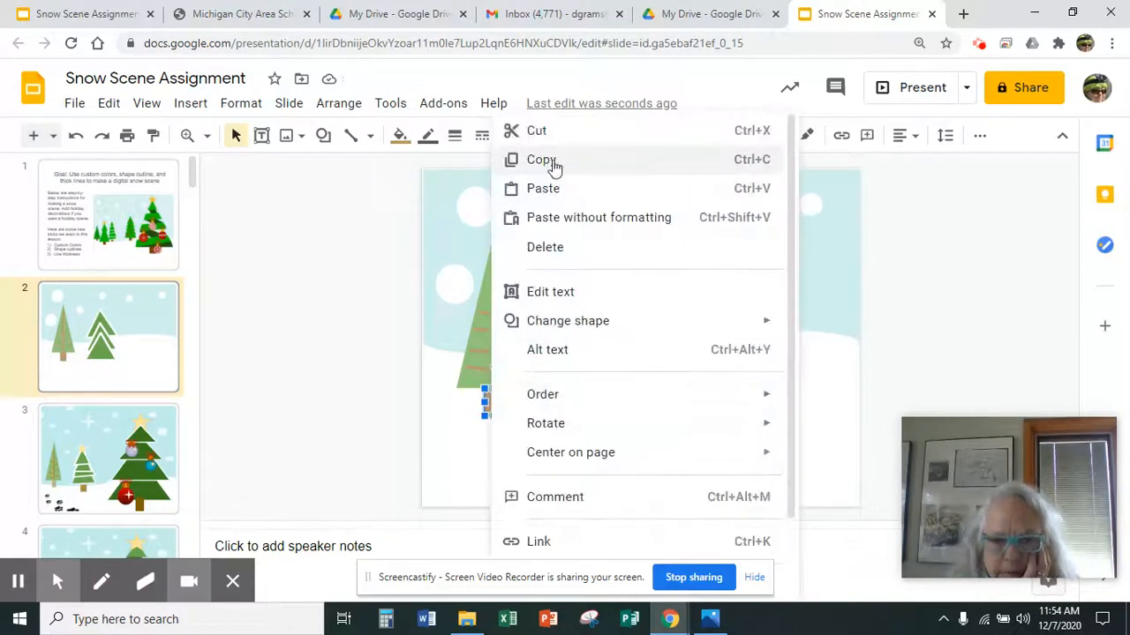
click(519, 163)
click(615, 418)
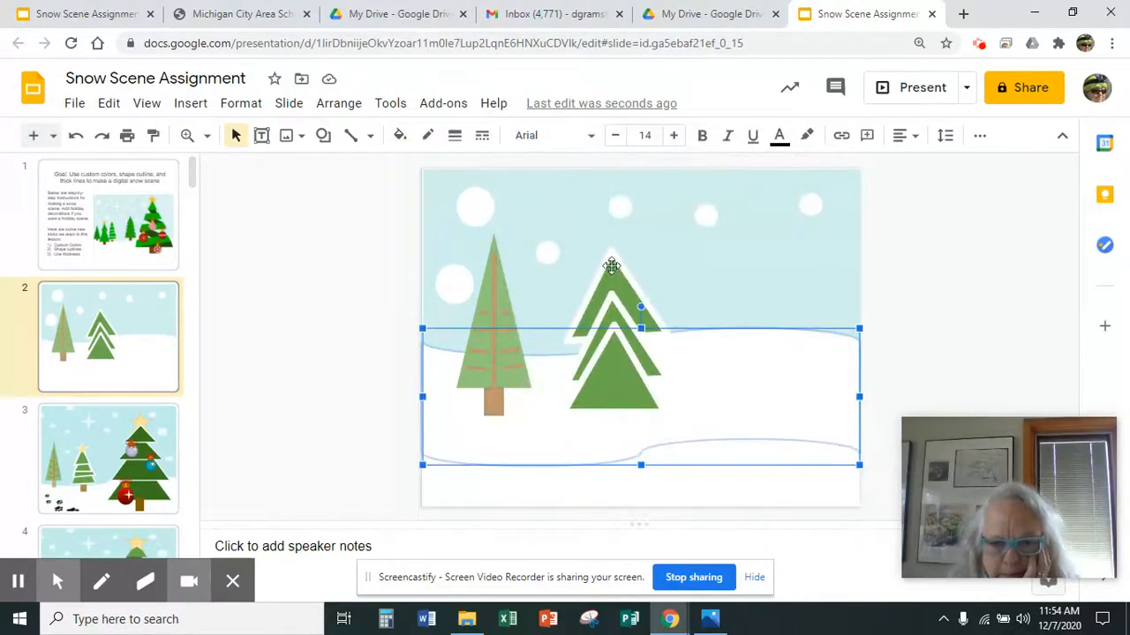
right_click(590, 418)
click(645, 186)
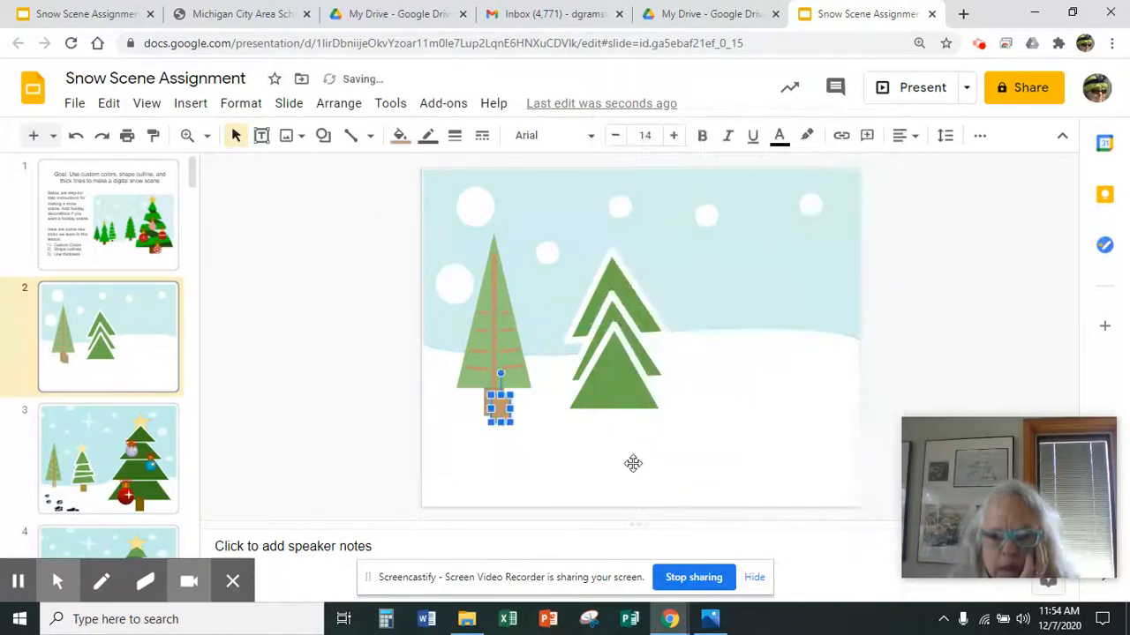
drag(500, 406, 615, 419)
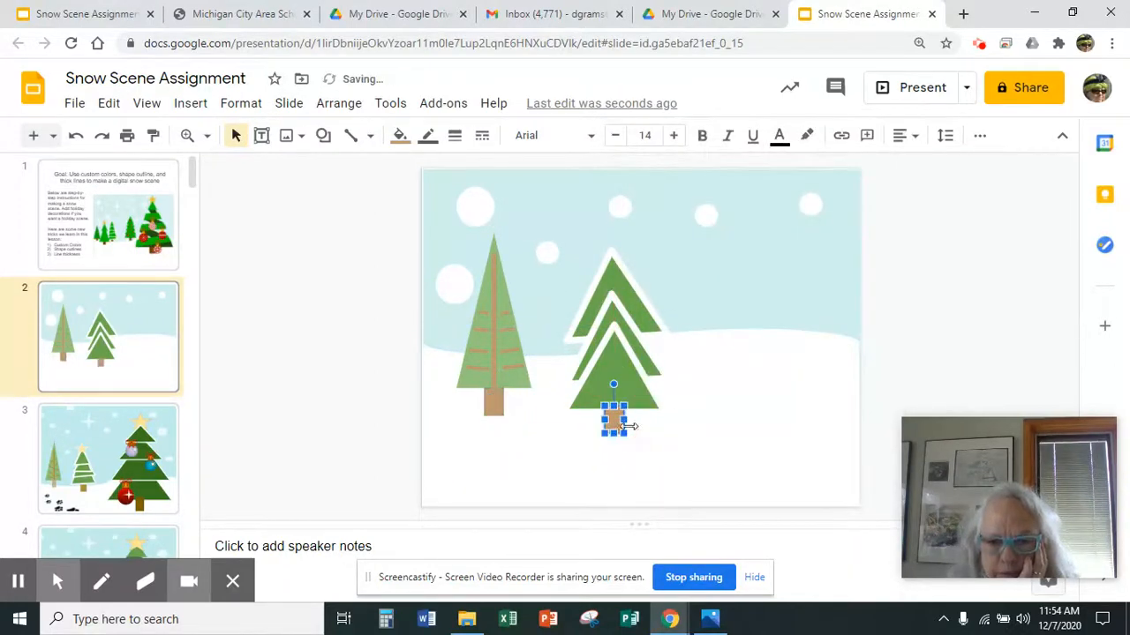
Fill the second tree's trunk with a darker golden brown.
click(399, 135)
click(469, 476)
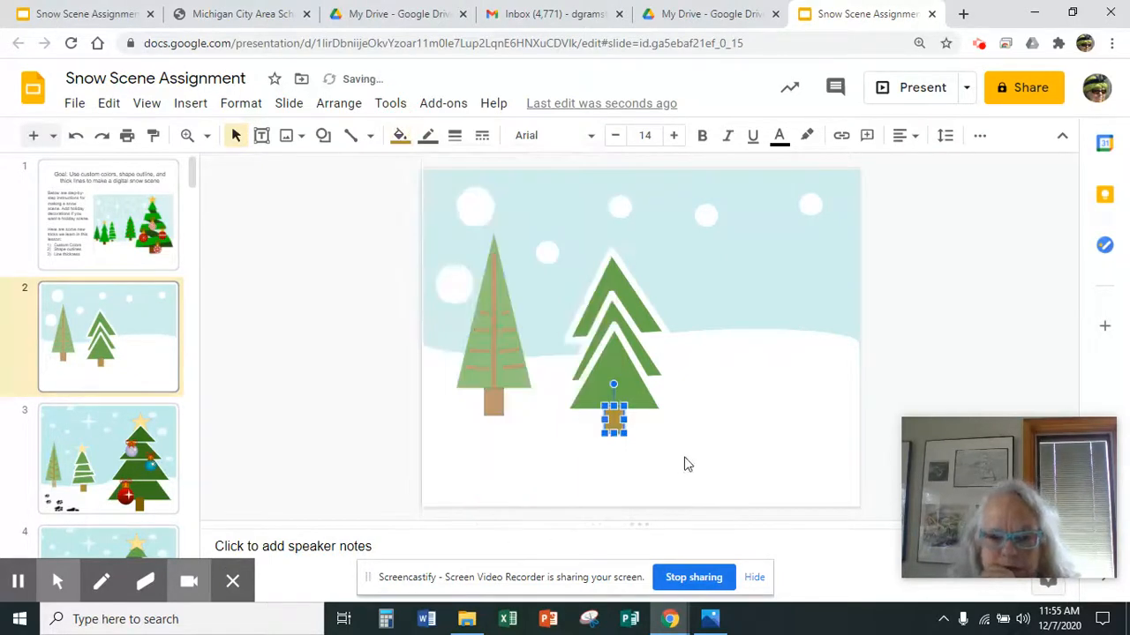
key(Escape)
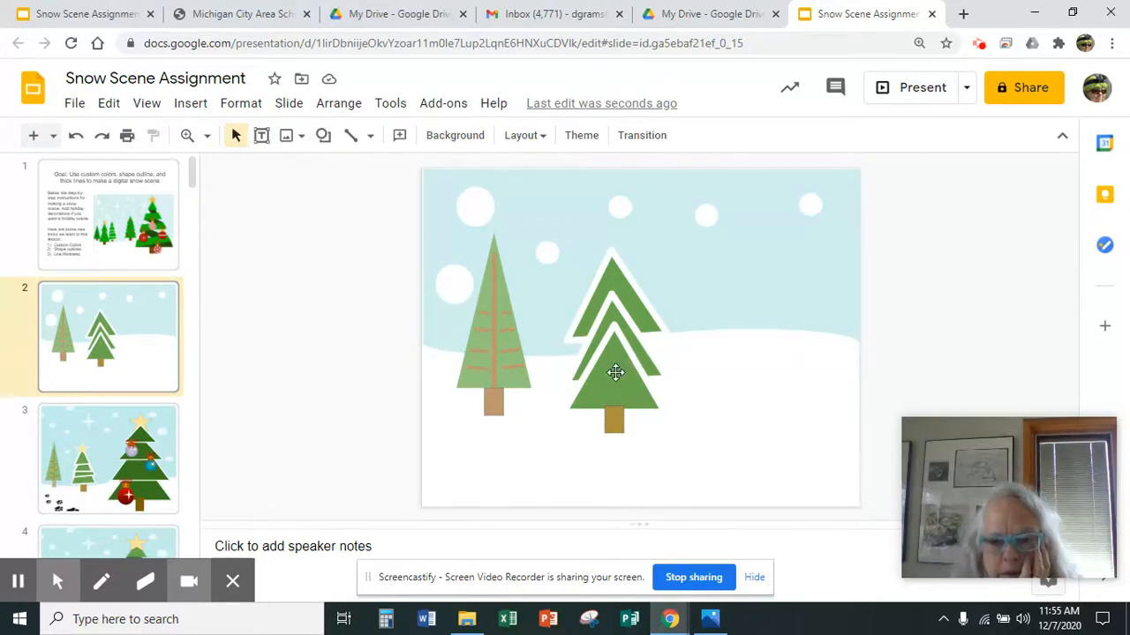
After checking the example on slide 3, send the second tree's bottom triangle backward so it sits behind the middle tier.
click(613, 374)
click(104, 472)
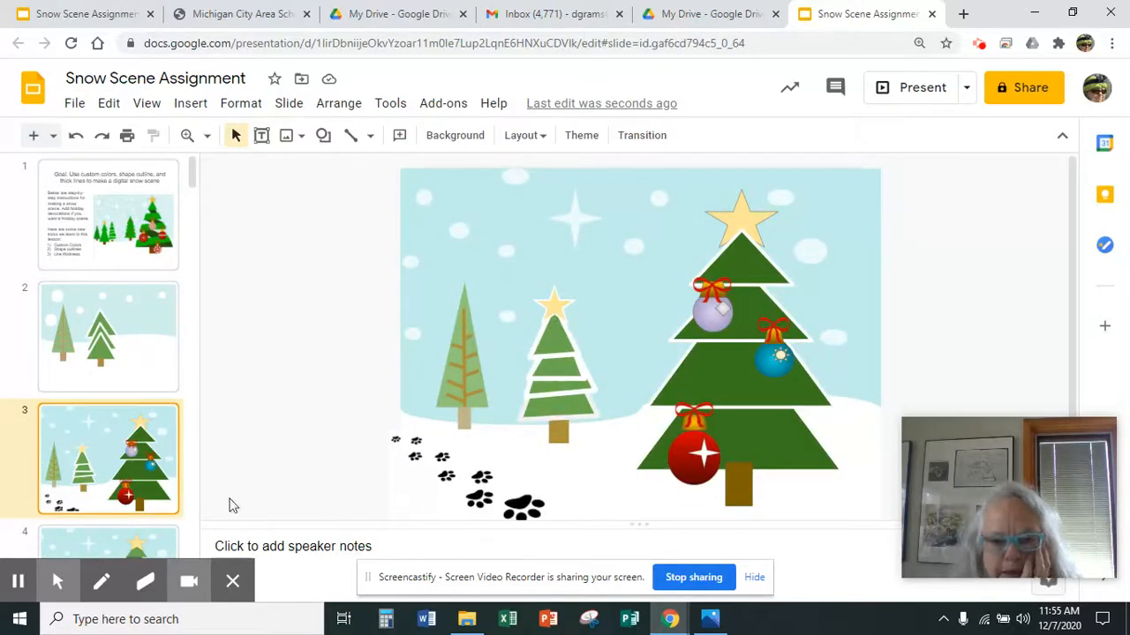
click(101, 325)
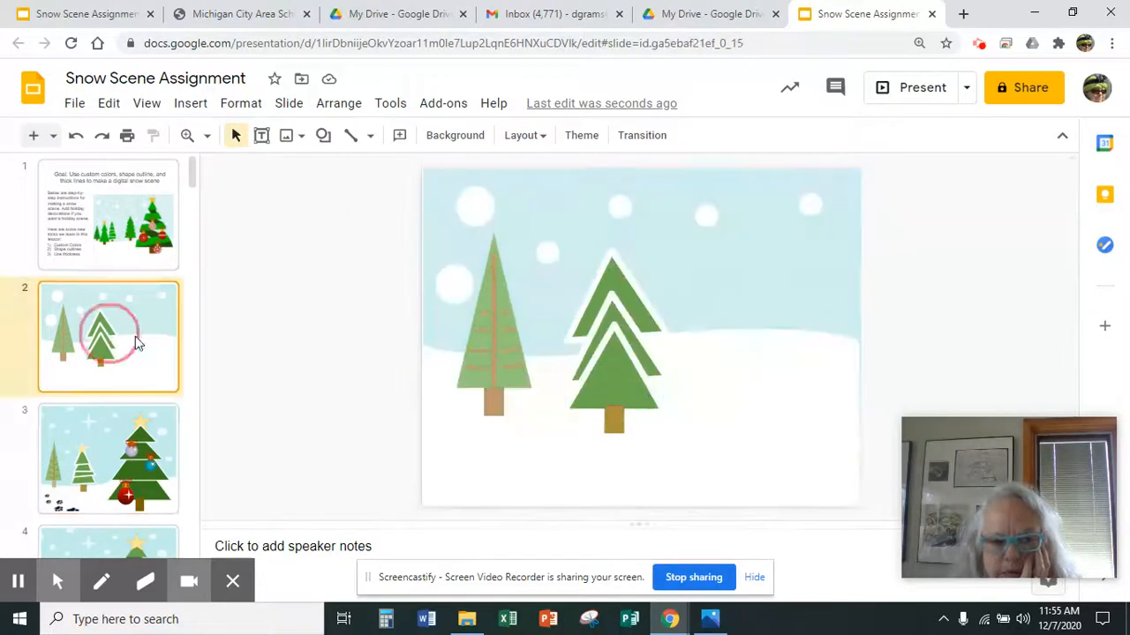
click(614, 374)
click(339, 103)
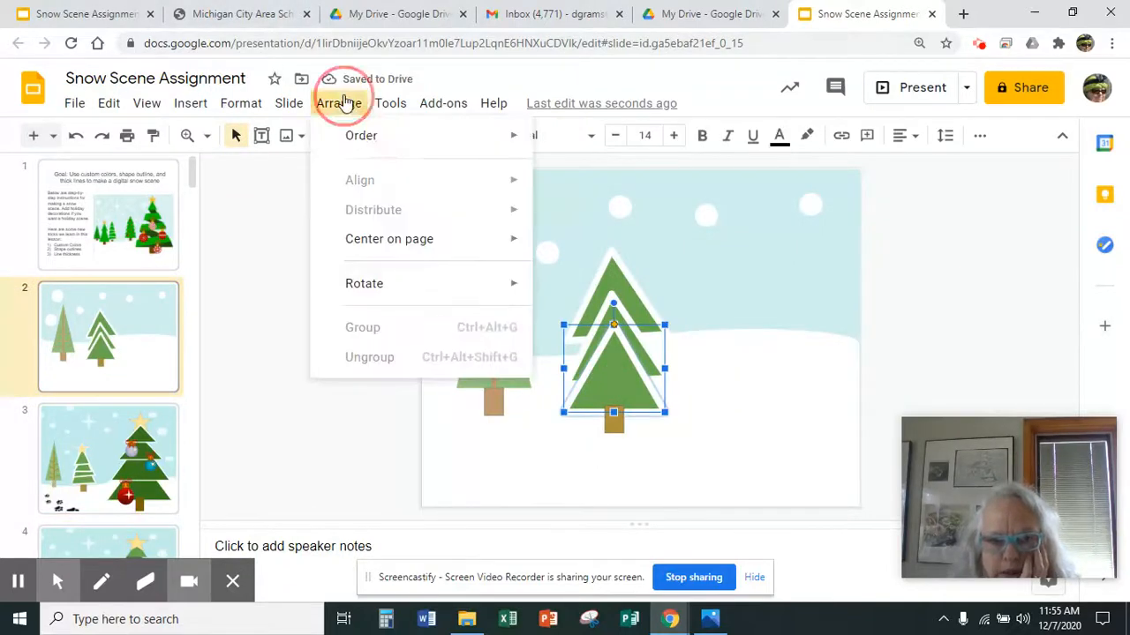
mouse_move(372, 144)
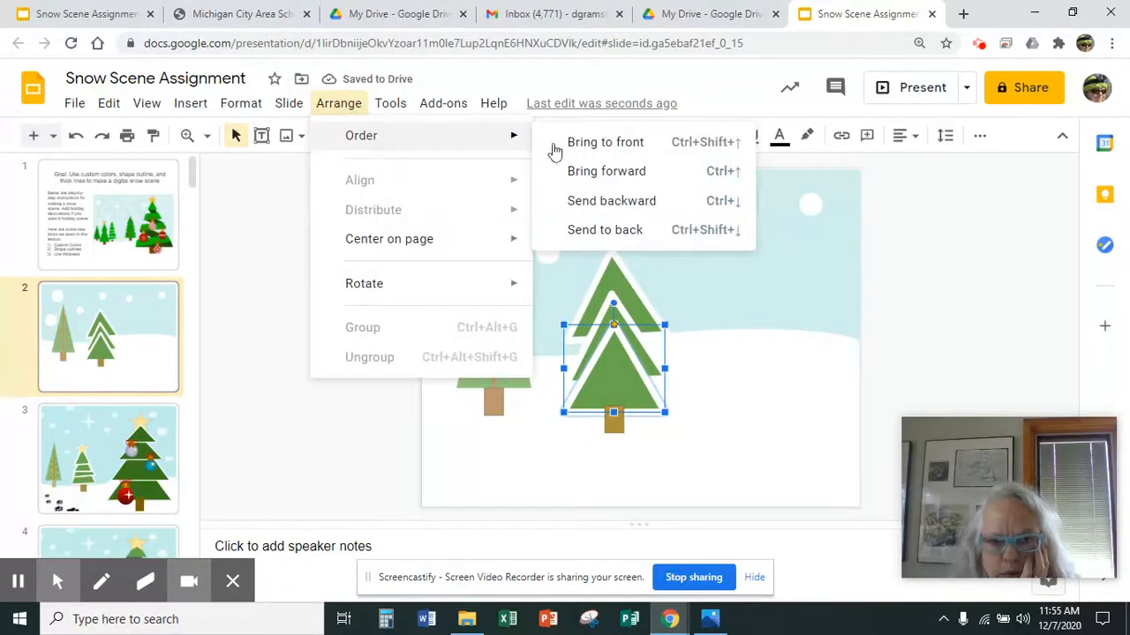
click(597, 209)
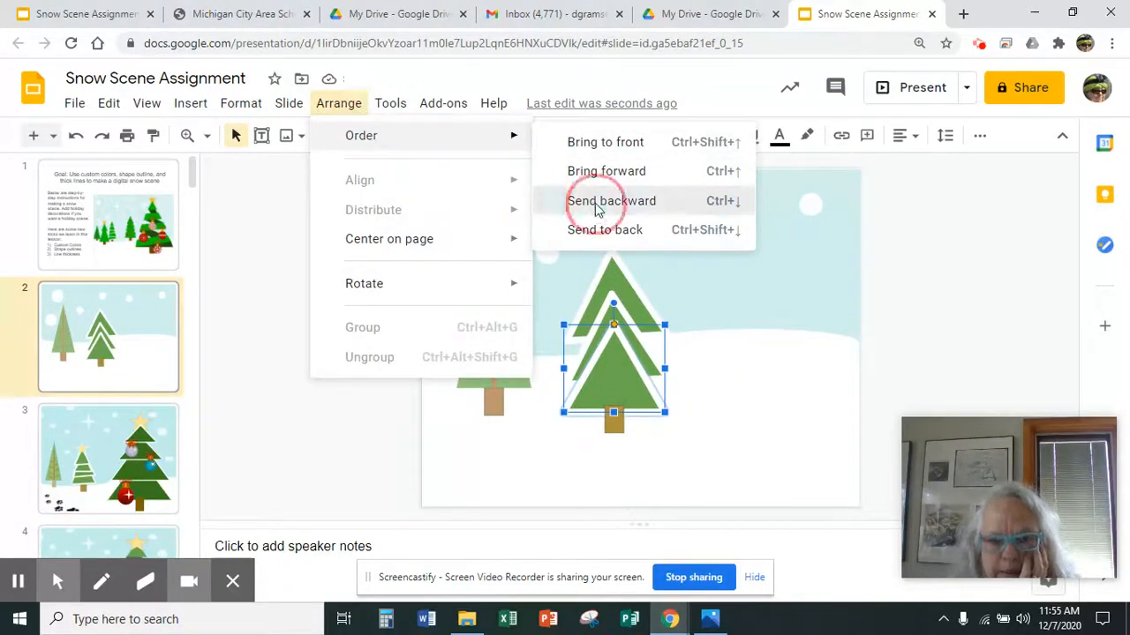
Bring the second tree's top triangle forward two levels so it sits in front of the middle tier.
click(613, 280)
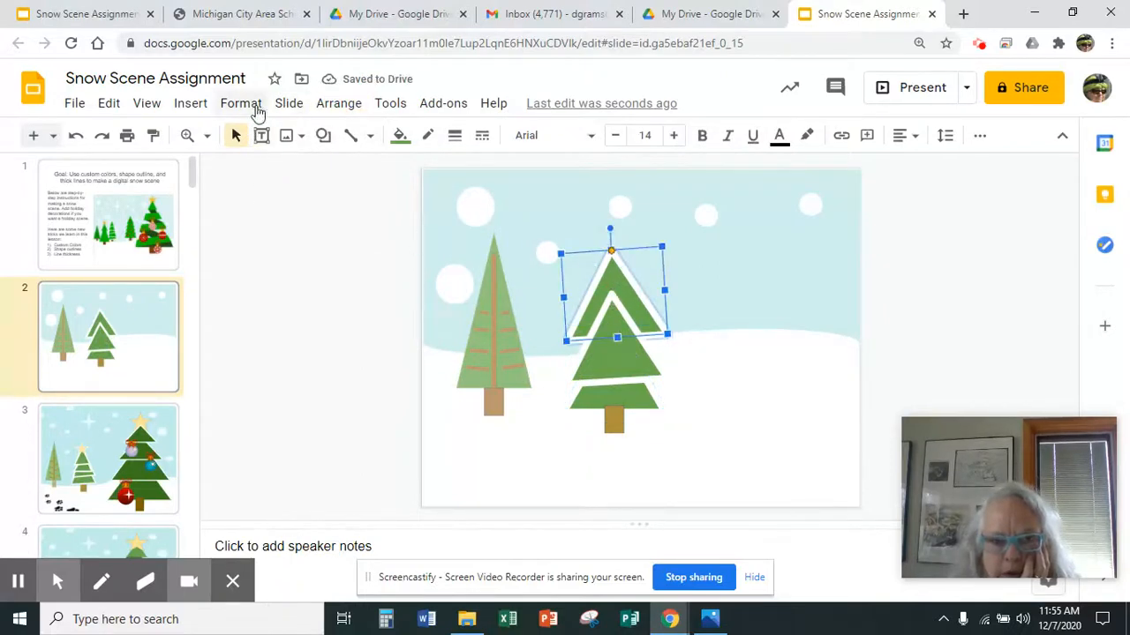
click(334, 109)
mouse_move(351, 141)
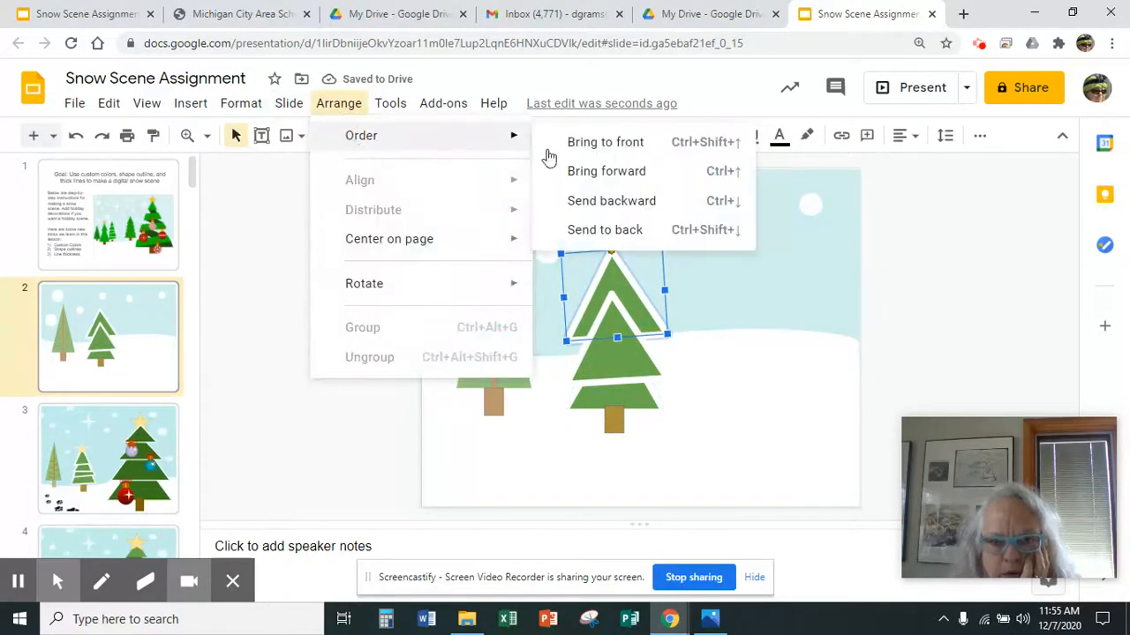
click(590, 180)
click(333, 103)
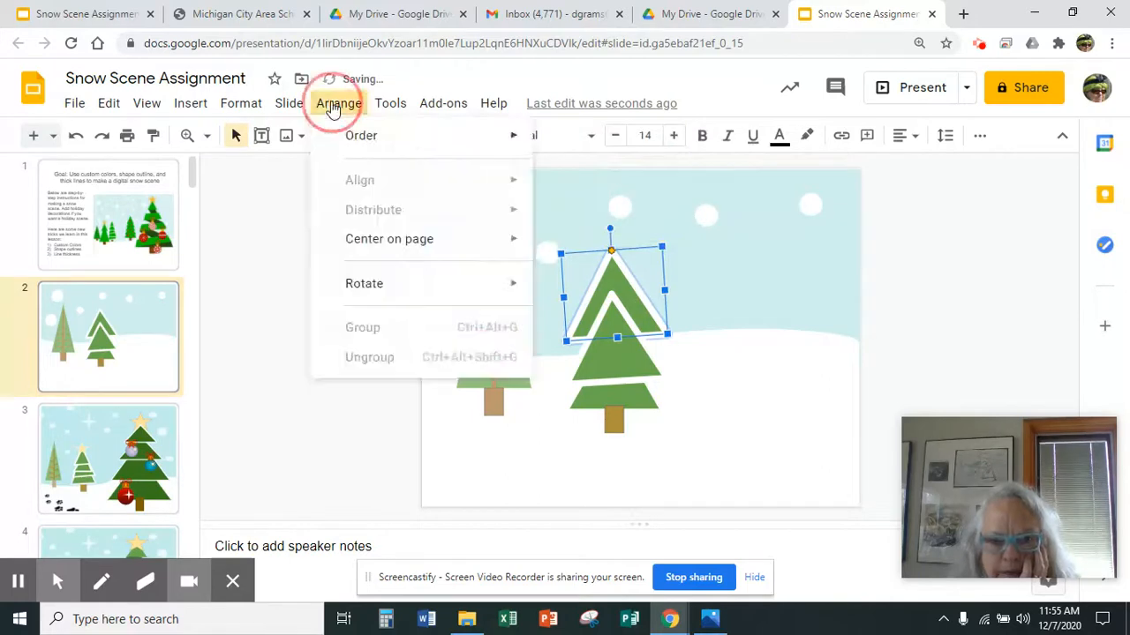
mouse_move(528, 138)
click(597, 174)
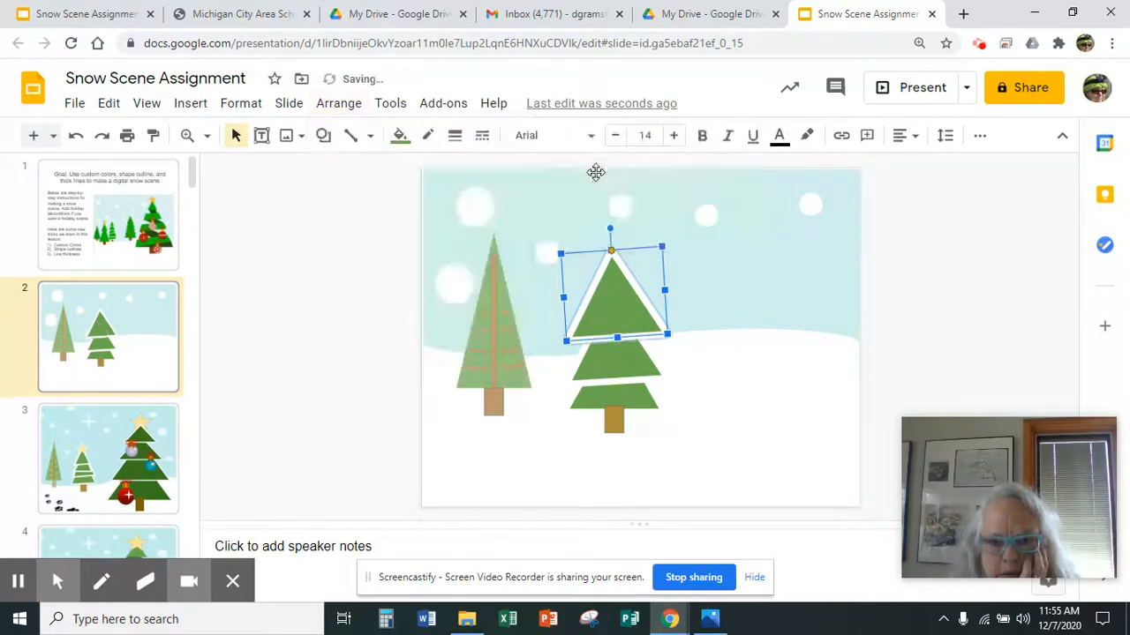
click(697, 384)
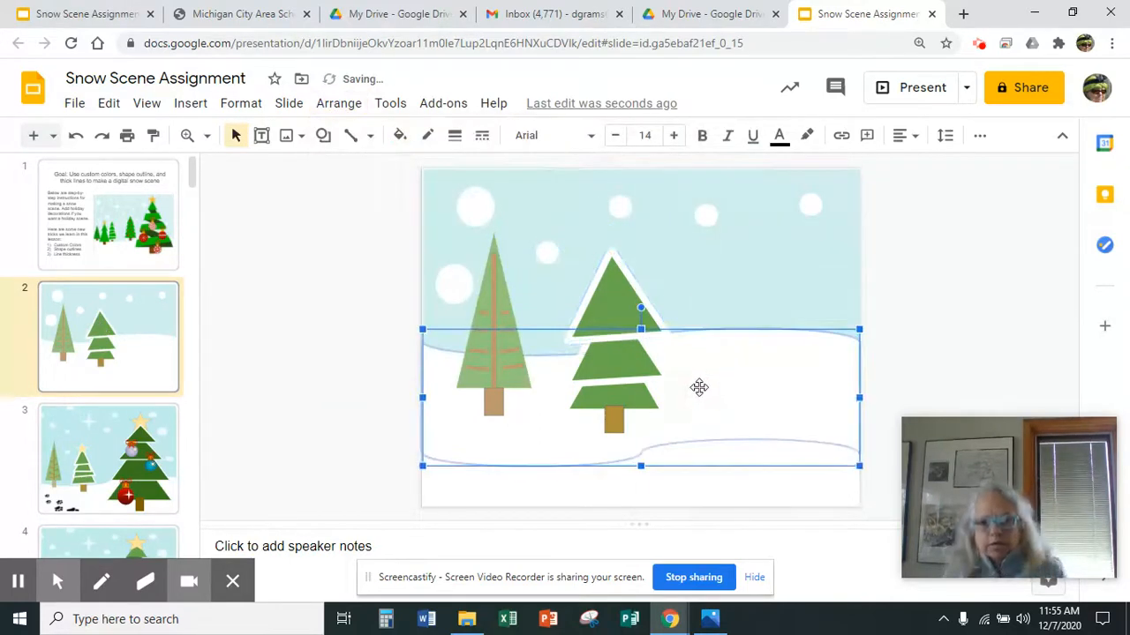
Enlarge the bottom and middle triangles slightly from their lower corners so the tree widens toward its base.
click(655, 318)
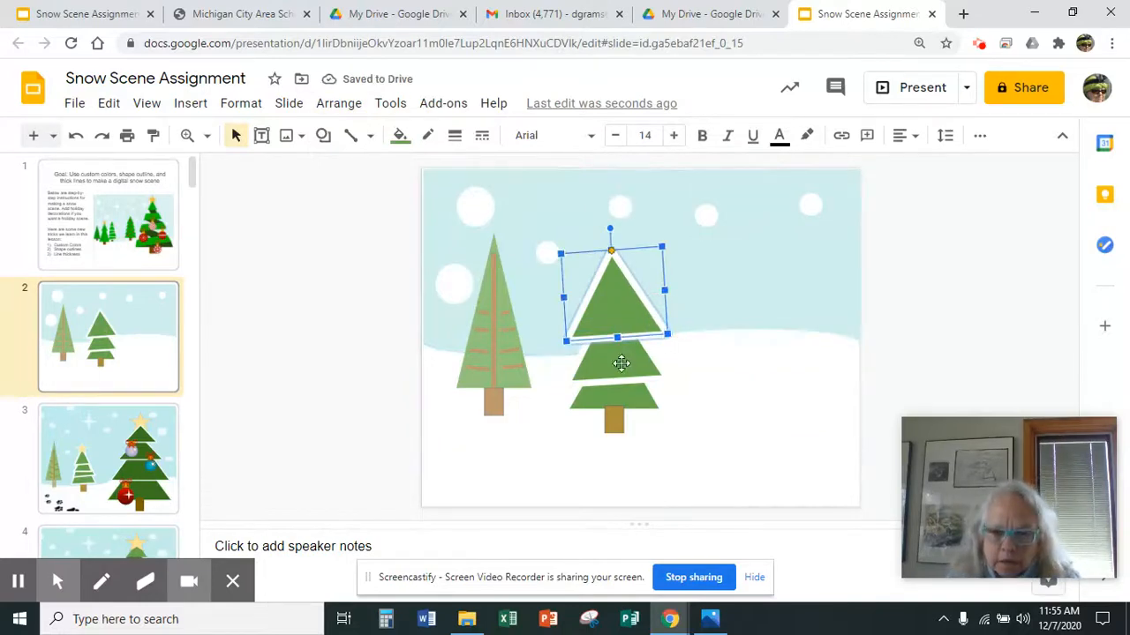
click(625, 408)
drag(663, 413, 679, 416)
click(621, 353)
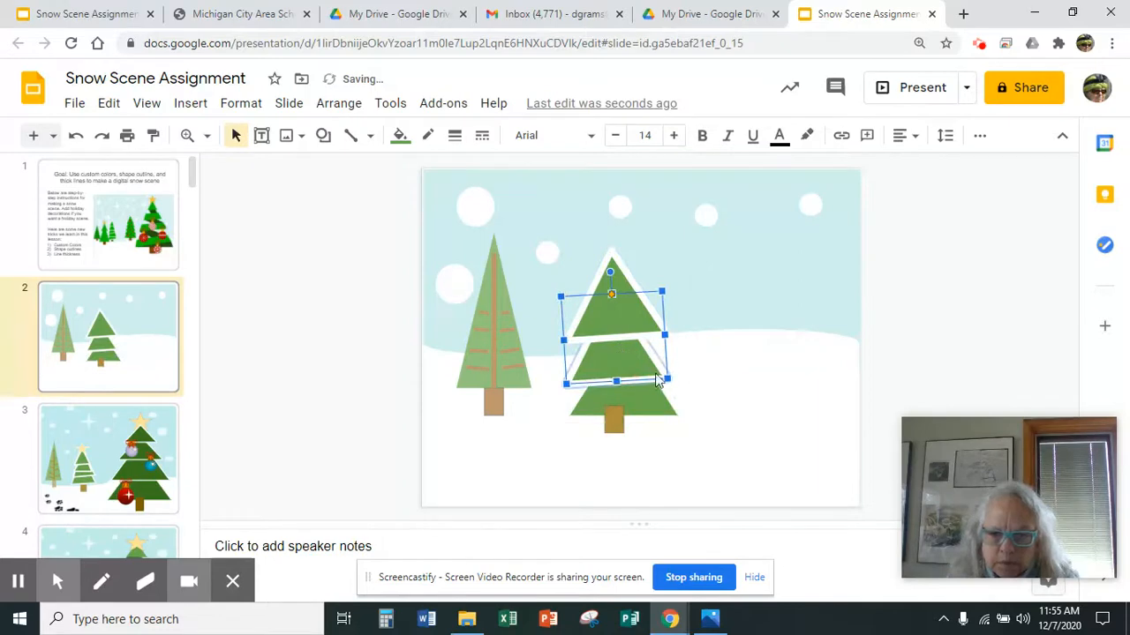
drag(668, 378, 682, 385)
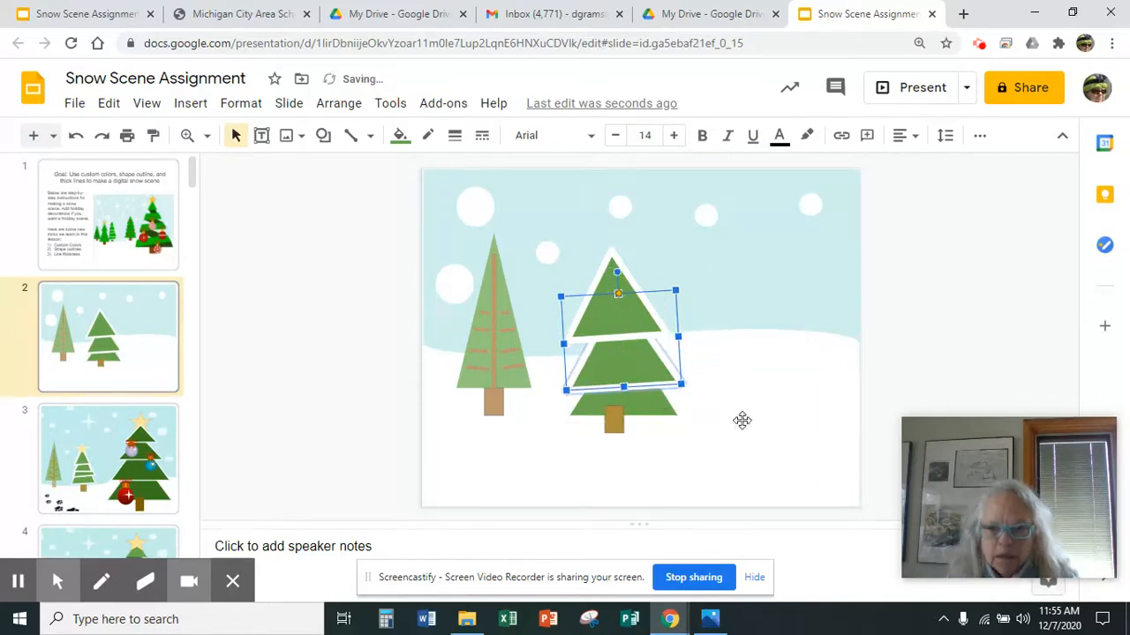
click(746, 429)
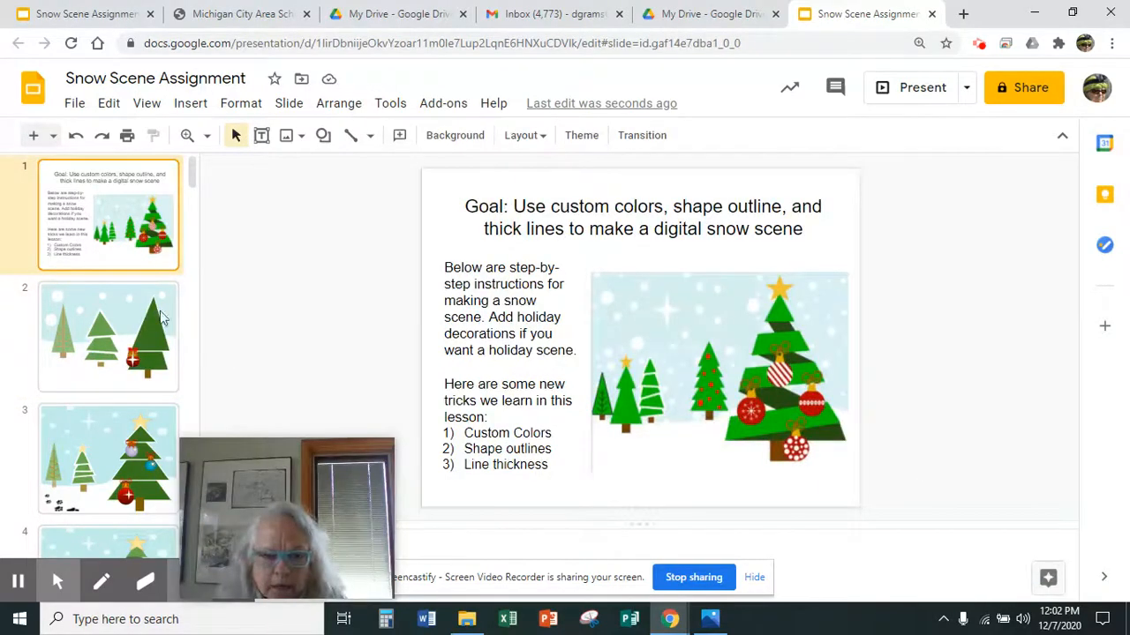
Return to slide 2 and select the top triangle of the middle tree.
click(134, 325)
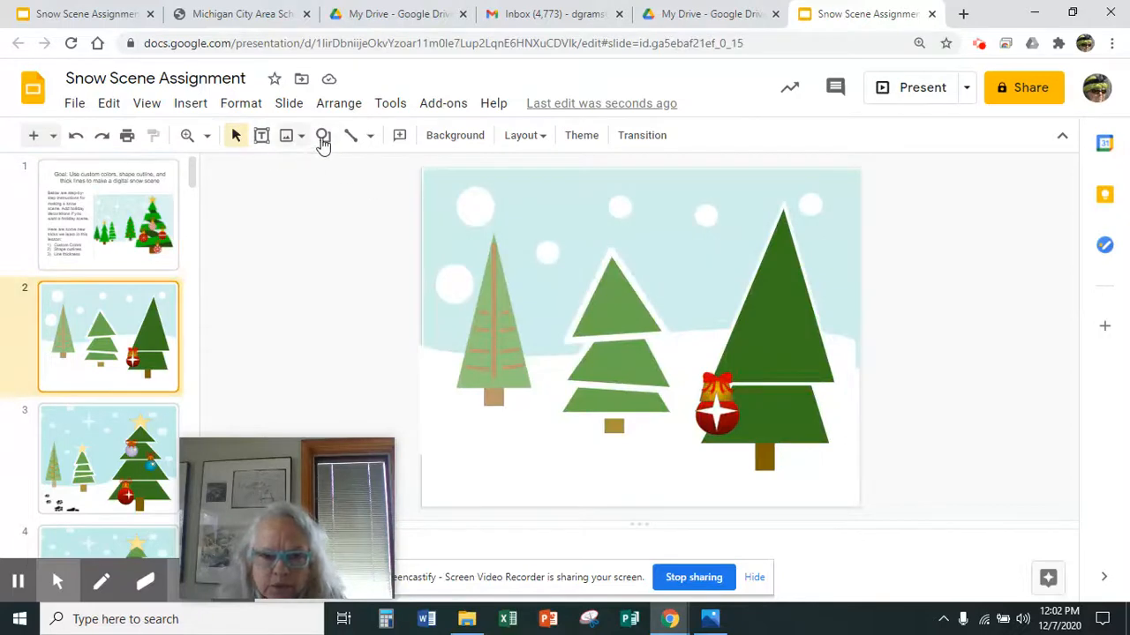
click(610, 293)
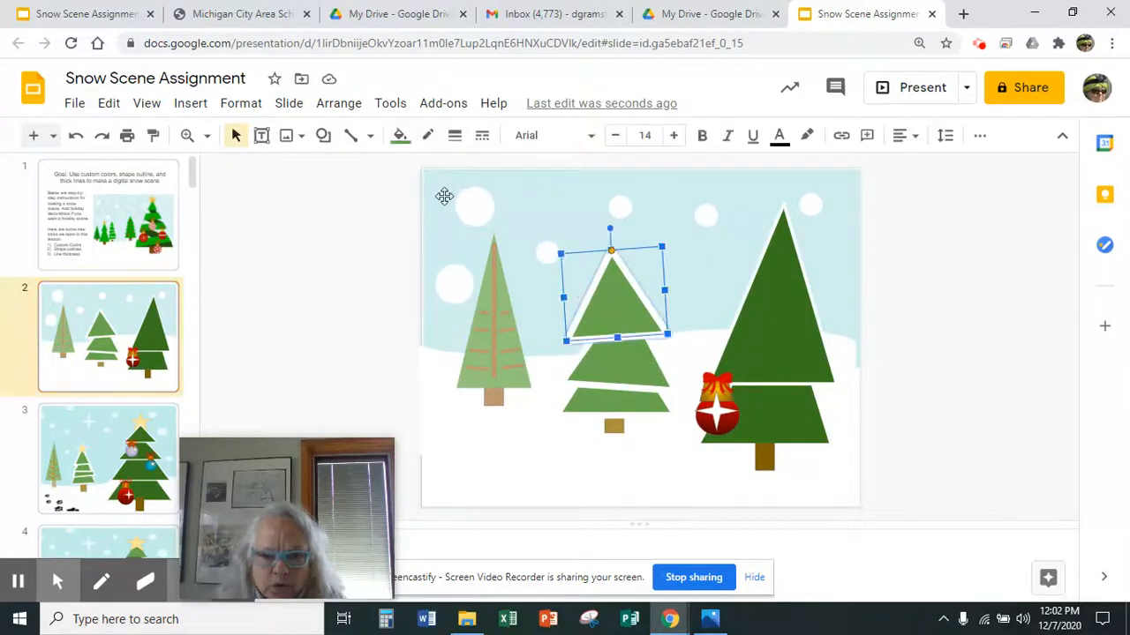